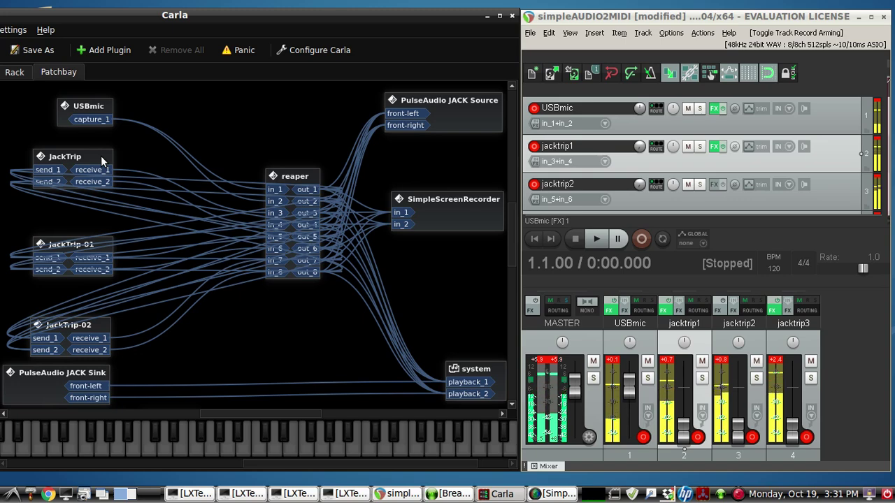
left_click(101, 161)
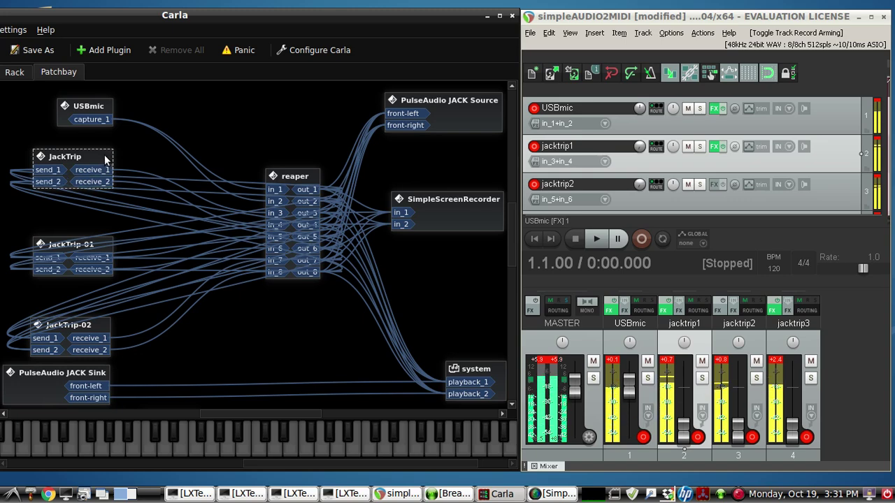
left_click(83, 246)
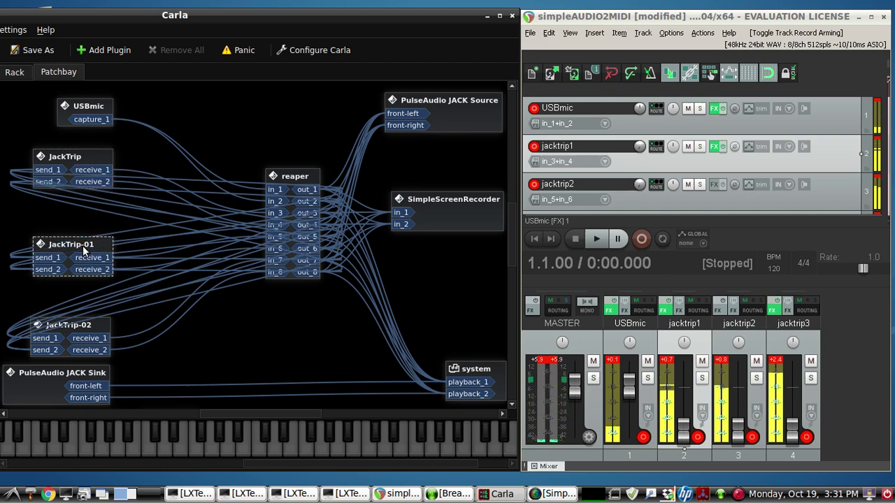
left_click(91, 326)
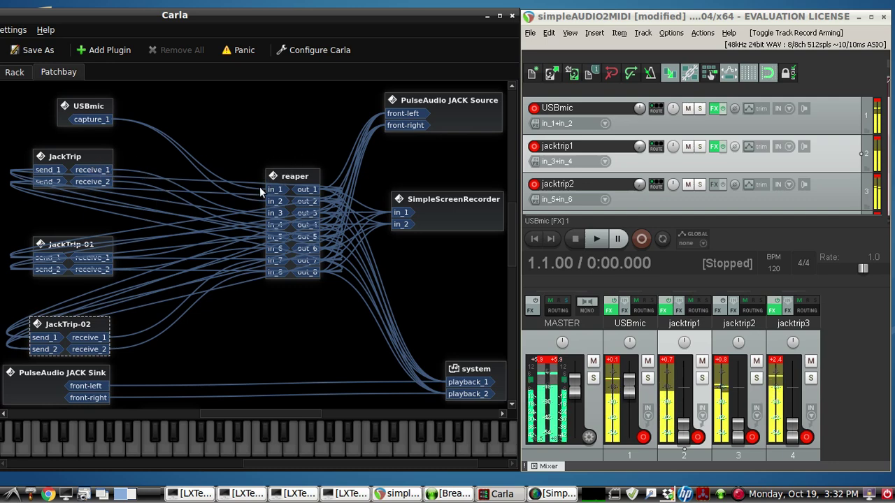
left_click(238, 494)
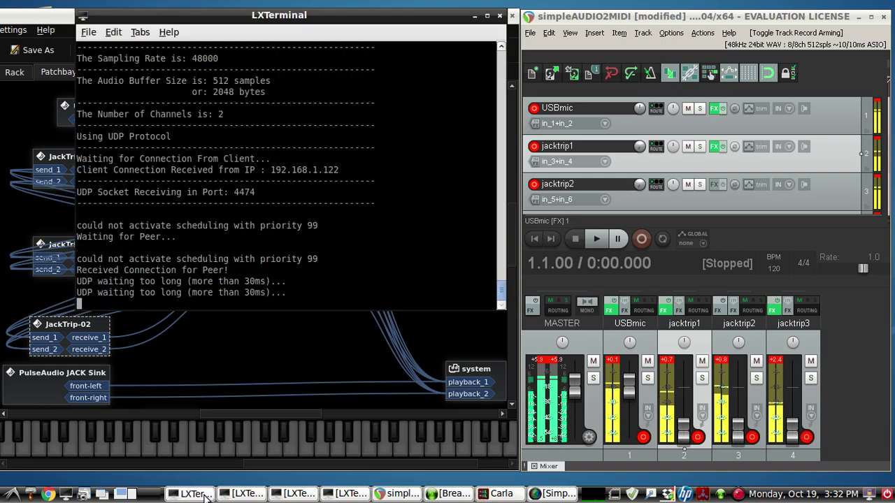
left_click(294, 494)
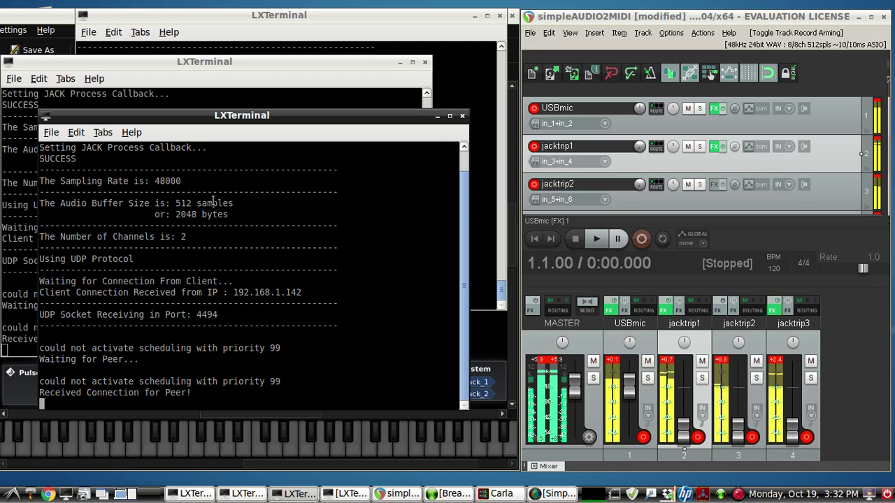
left_click(231, 61)
left_click(238, 33)
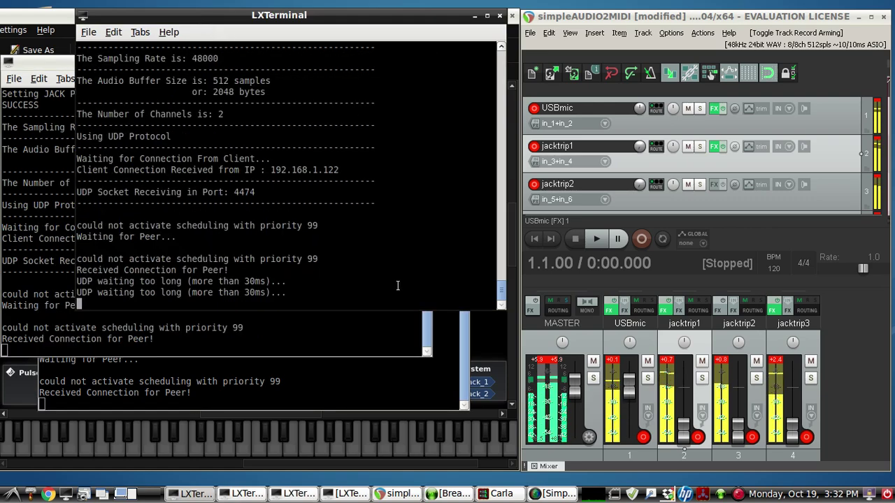
left_click(281, 382)
left_click_drag(280, 382, 459, 383)
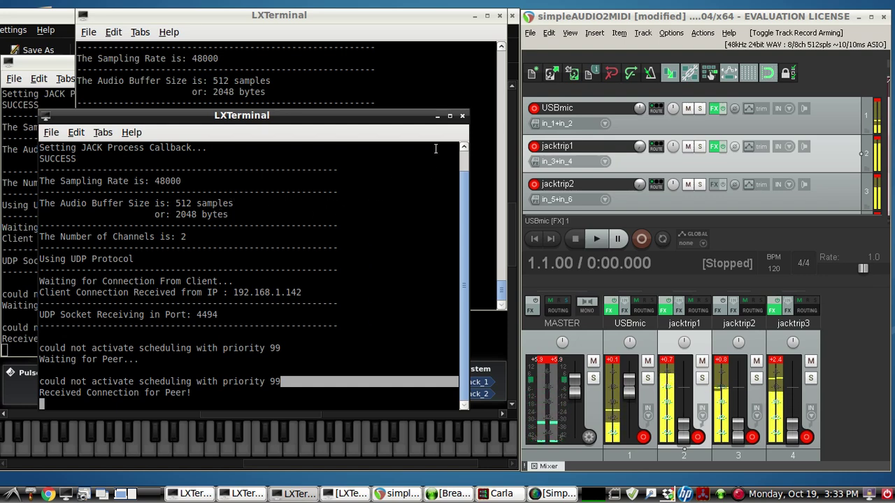
left_click(436, 119)
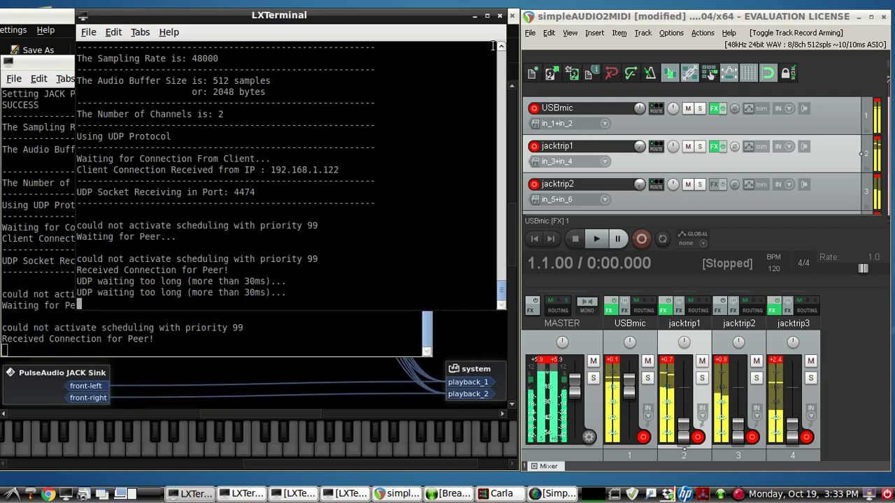
left_click(476, 16)
left_click(402, 63)
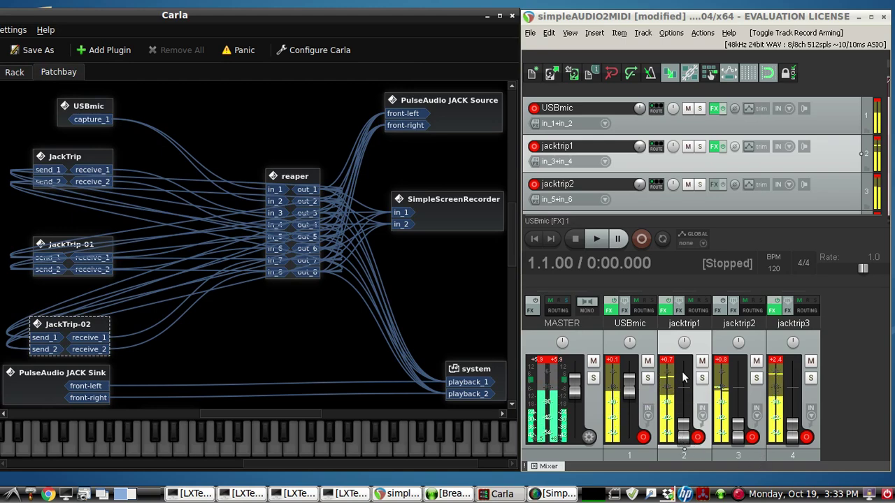
left_click_drag(686, 425, 683, 397)
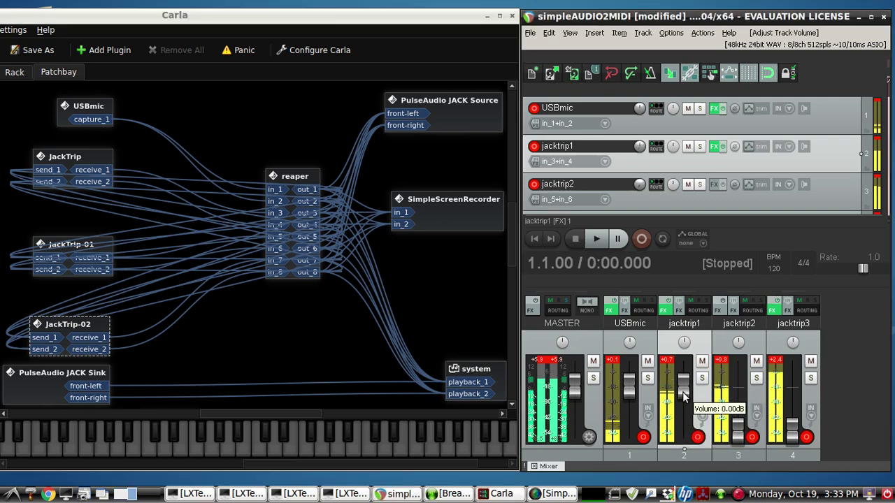
left_click_drag(683, 397, 674, 428)
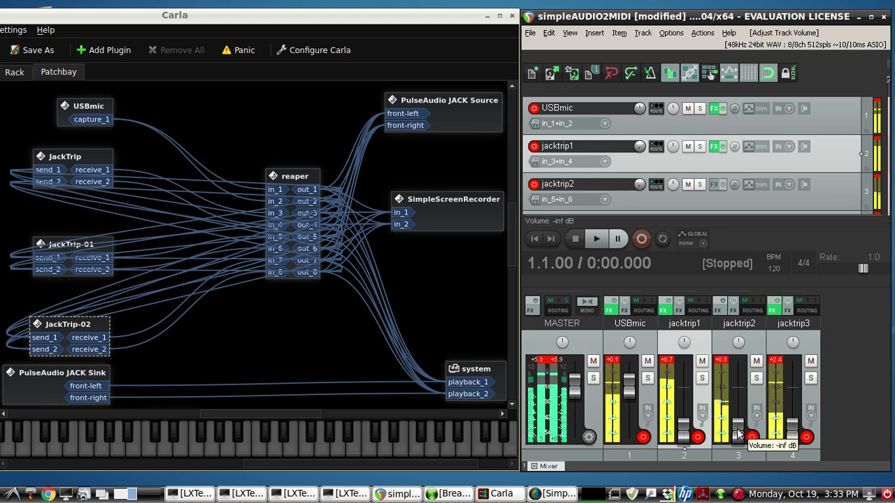
left_click_drag(738, 434, 738, 371)
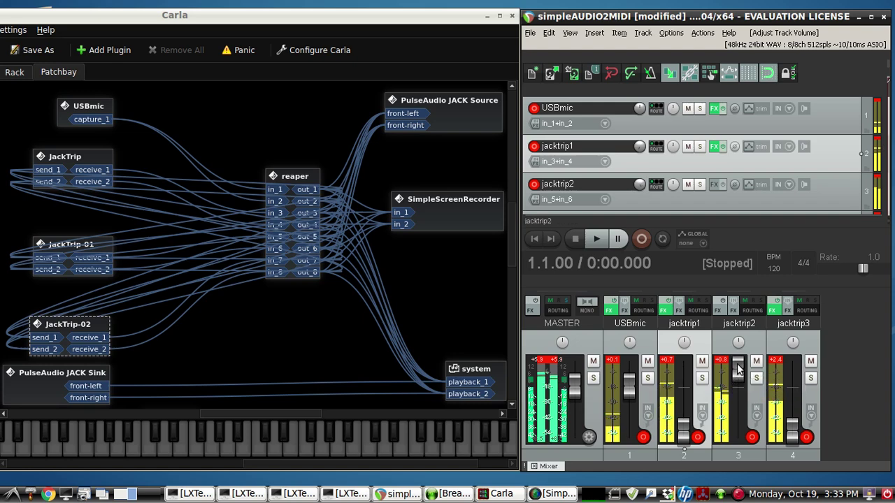
mouse_move(738, 371)
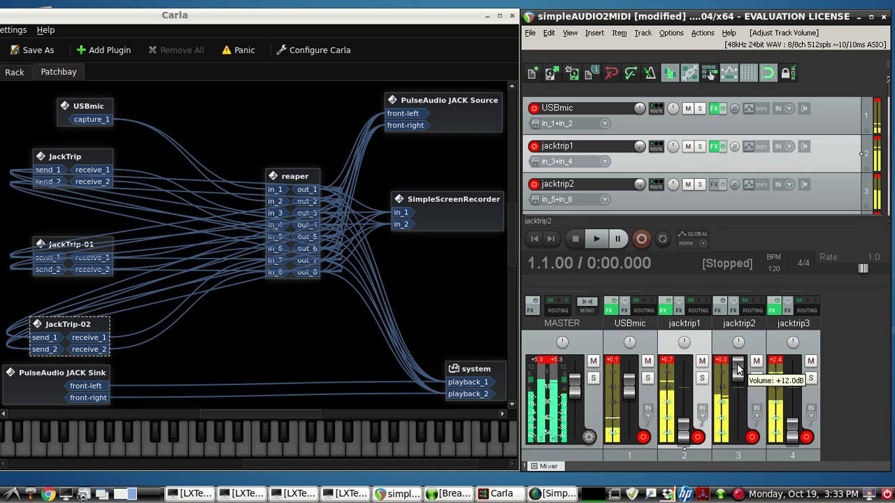
left_click_drag(738, 371, 738, 428)
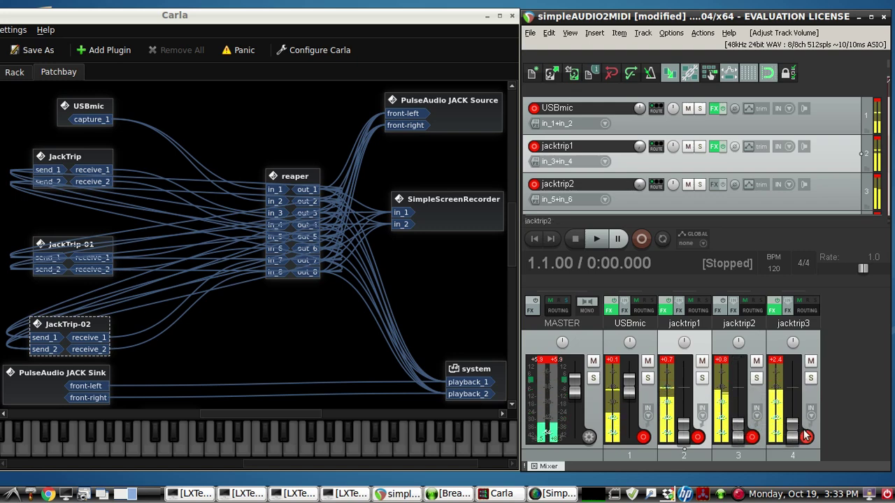
mouse_move(792, 431)
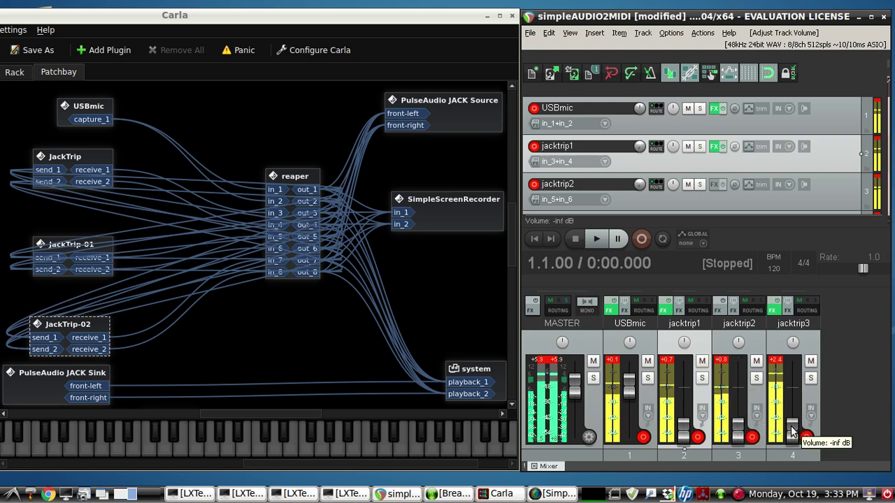
double_click(792, 428)
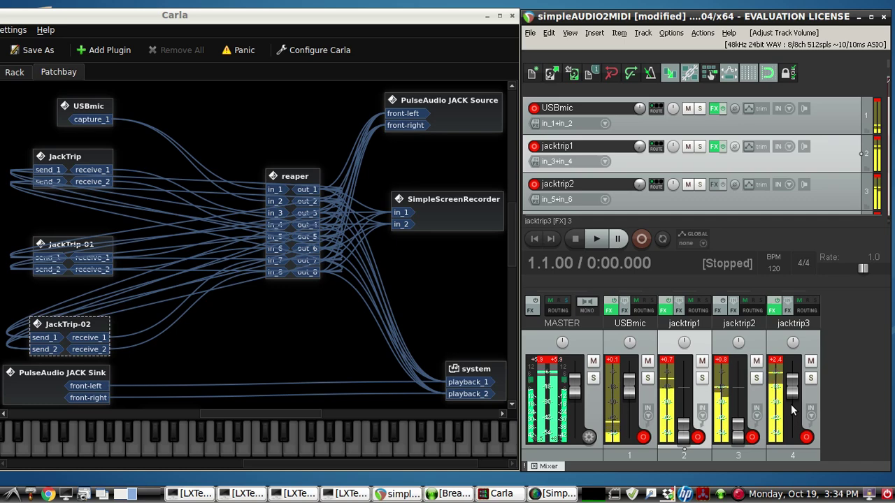
left_click_drag(791, 404, 789, 381)
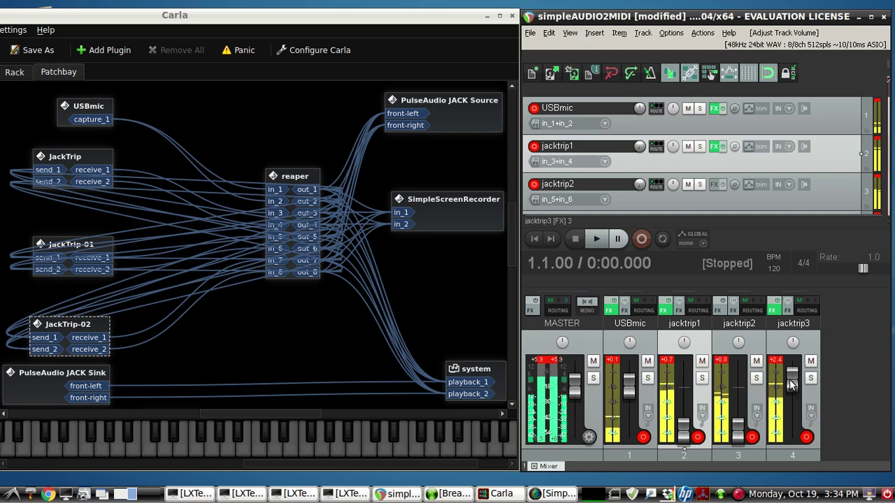
mouse_move(791, 385)
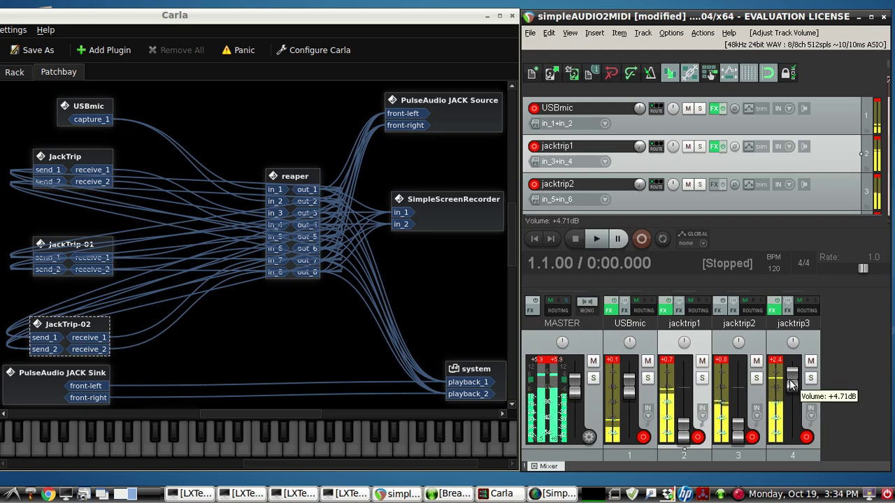
left_click_drag(792, 384, 786, 451)
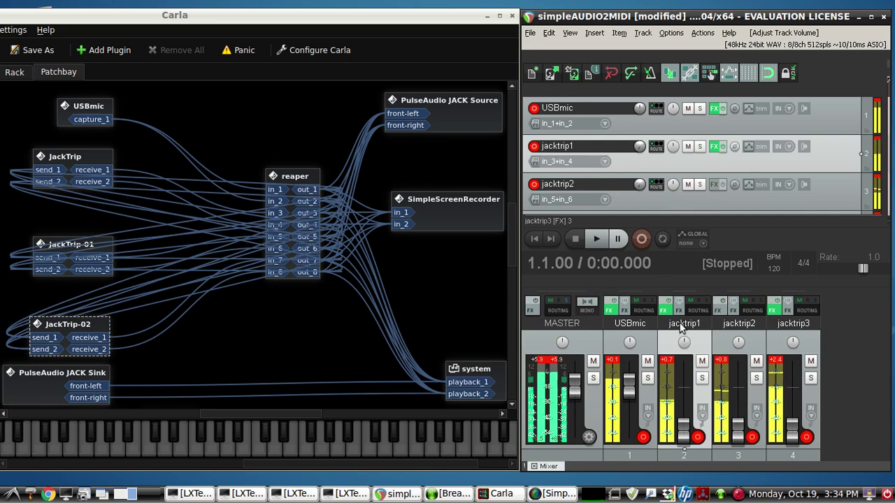
Compare jacktrip1's LoudMax bypassed and enabled, then set LoudMax Output to -12.0 dB
left_click(714, 152)
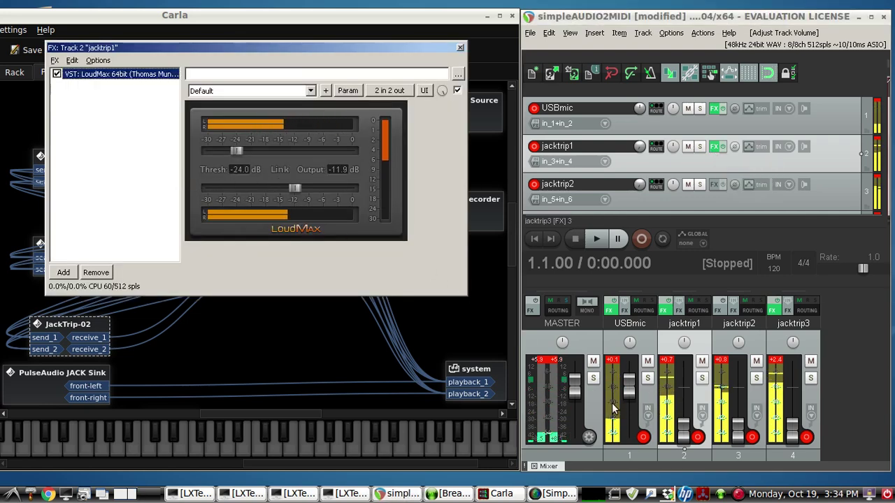
double_click(683, 425)
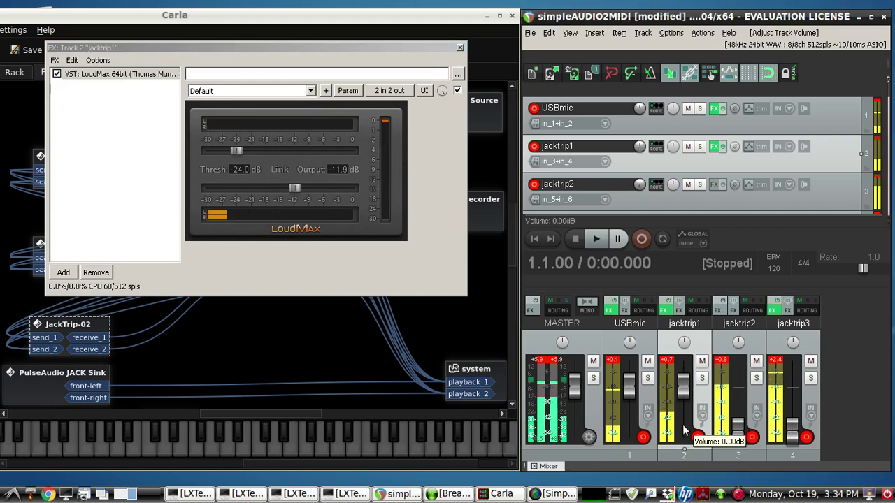
left_click(57, 74)
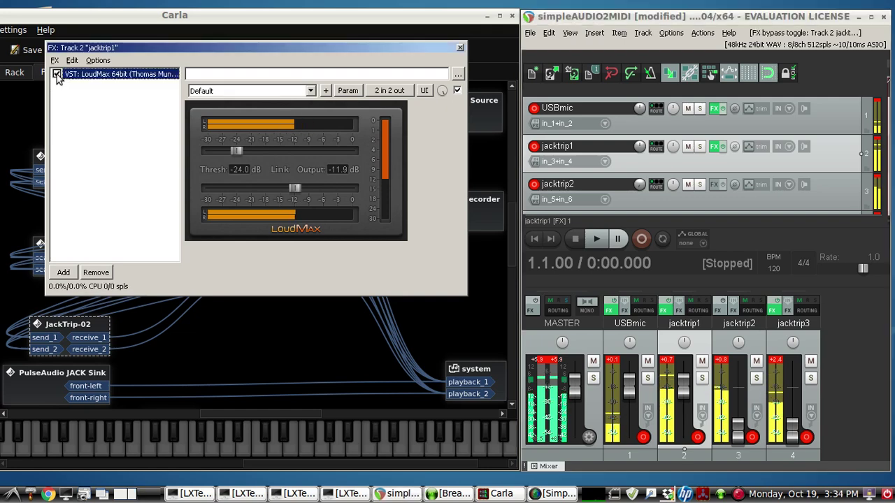
left_click(56, 74)
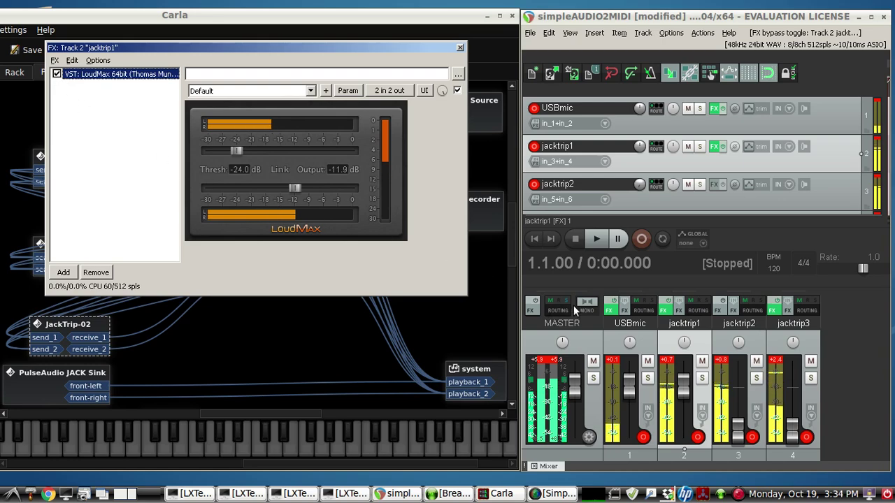
left_click_drag(684, 386, 683, 424)
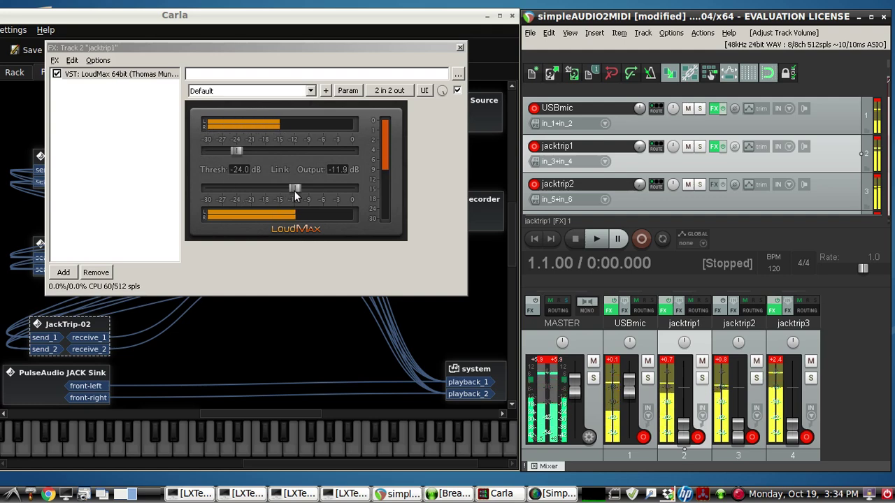
left_click_drag(294, 190, 293, 190)
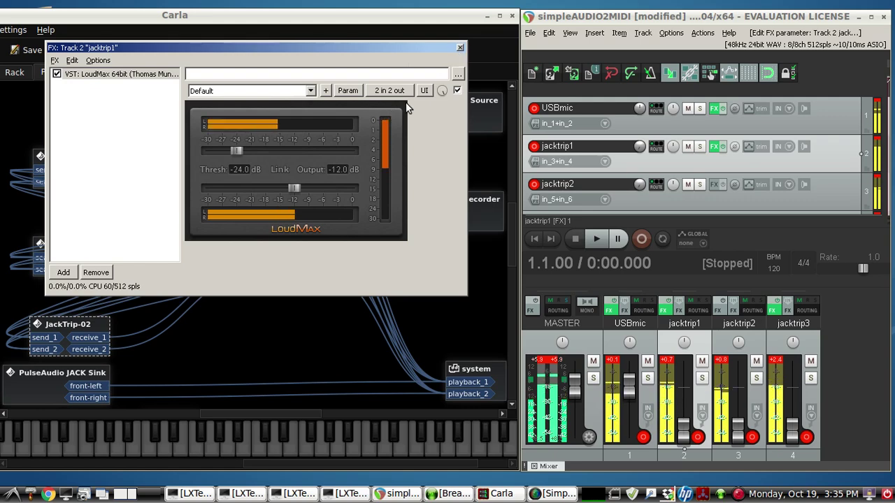
Switch from jacktrip1's FX chain to jacktrip3's, browsing the ReaFir and 12-band EQ settings
left_click(460, 48)
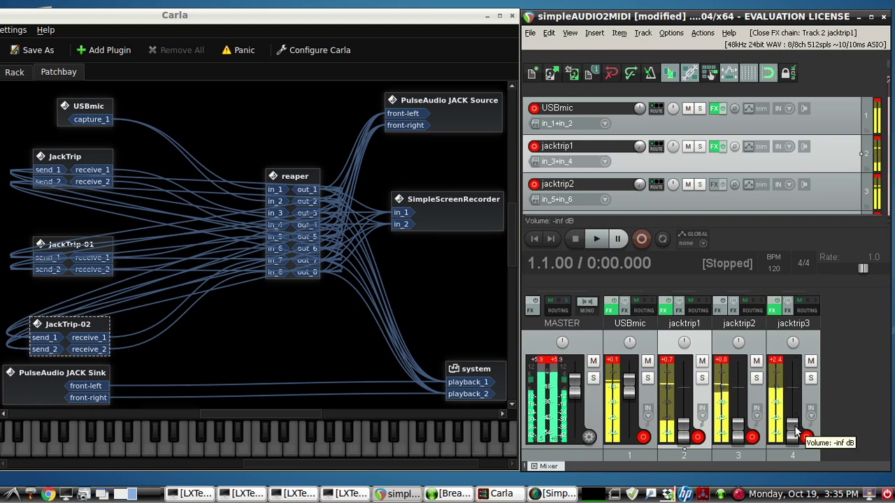
scroll(742, 203, "down", 2)
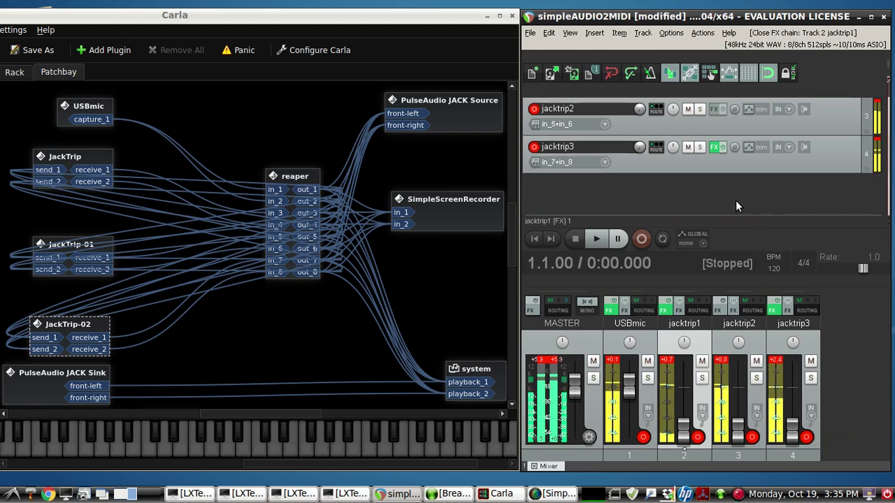
left_click(715, 150)
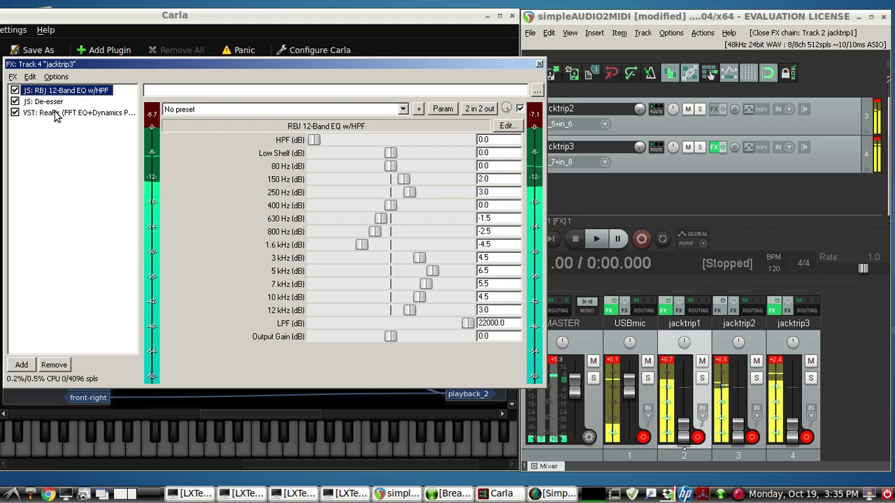
left_click(56, 113)
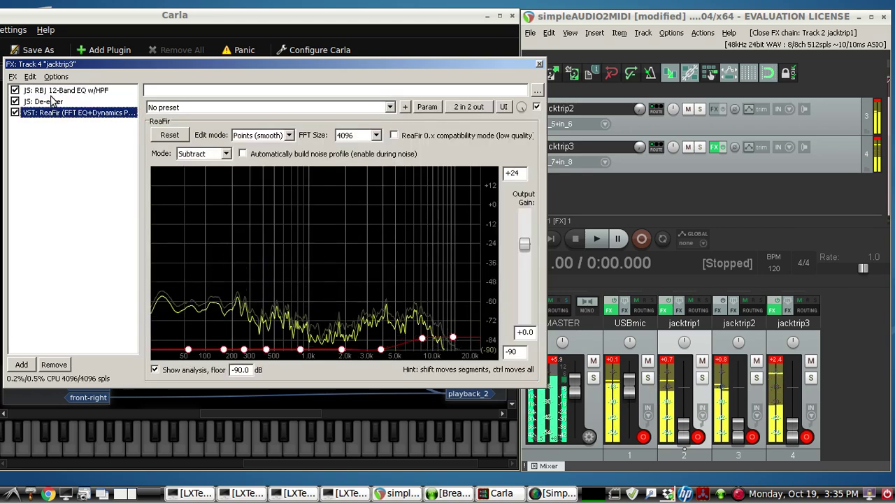
left_click(54, 92)
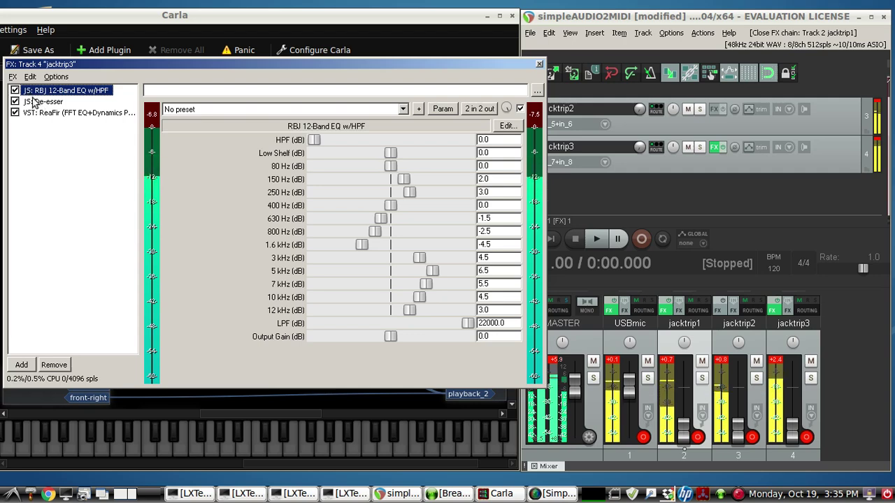
Compare jacktrip3's 12-band EQ bypassed and enabled, leaving the track volume at +6.07 dB
left_click(795, 436)
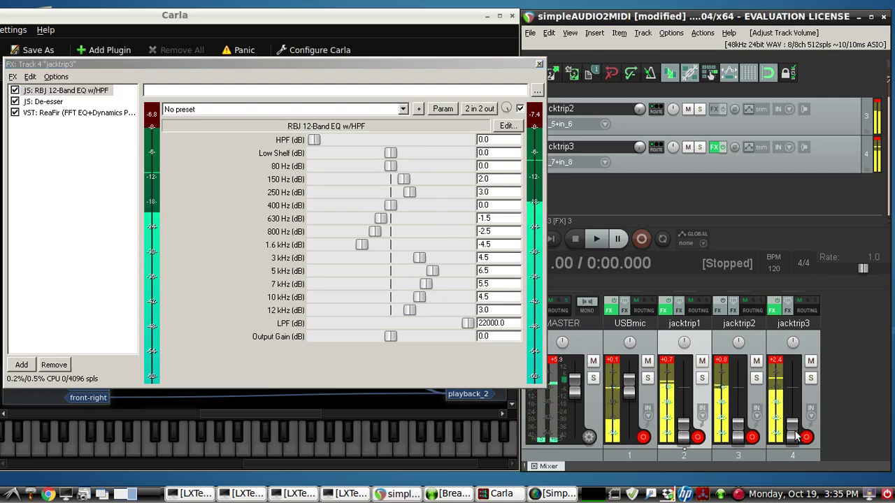
left_click_drag(795, 436, 792, 380)
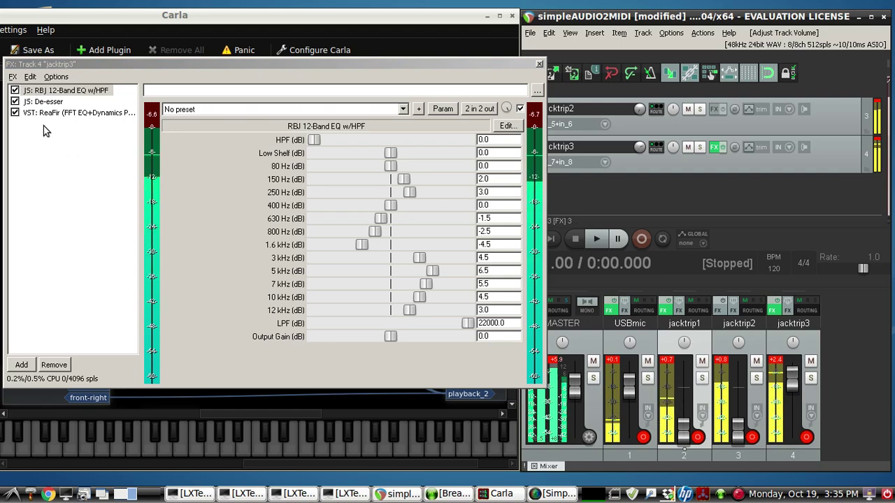
left_click(15, 90)
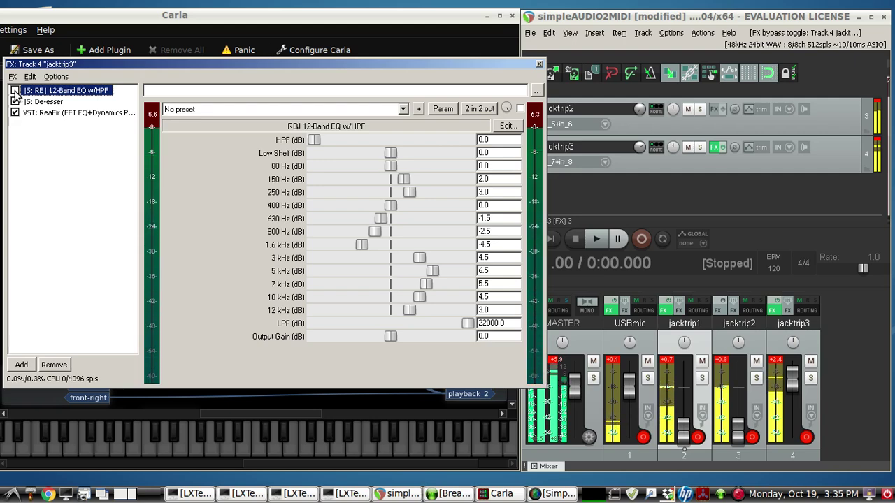
left_click(15, 91)
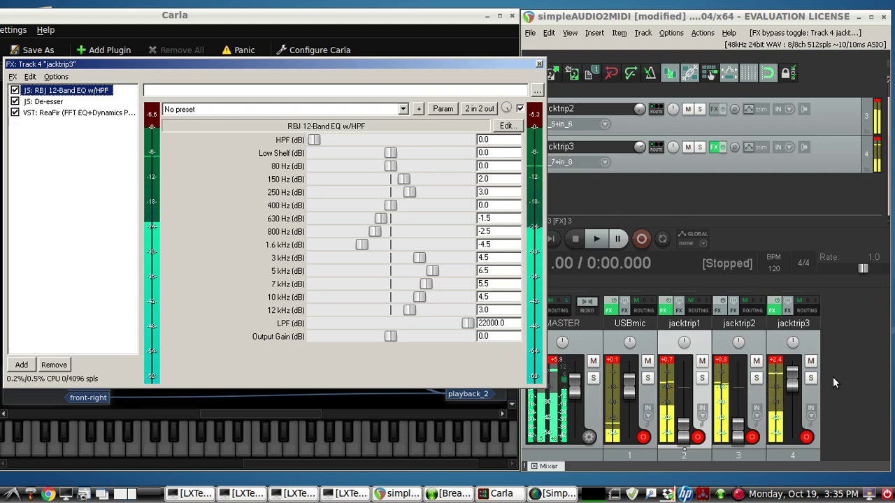
left_click_drag(797, 396, 791, 451)
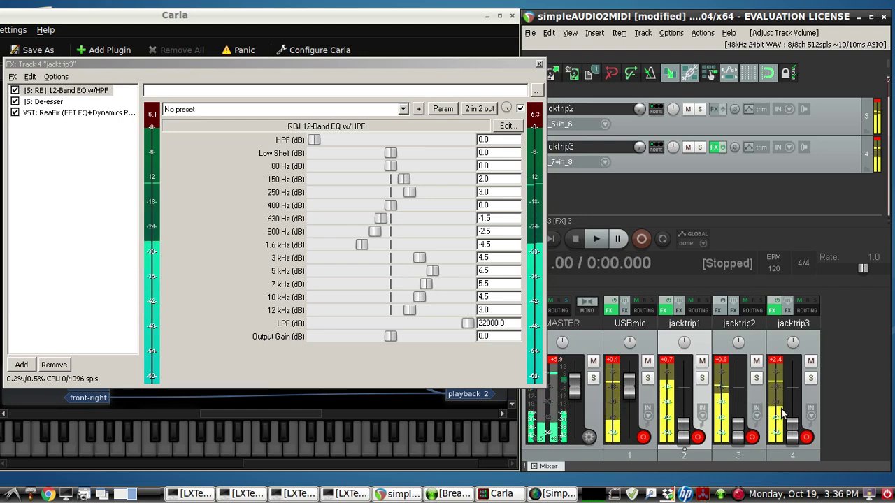
left_click_drag(788, 424, 792, 391)
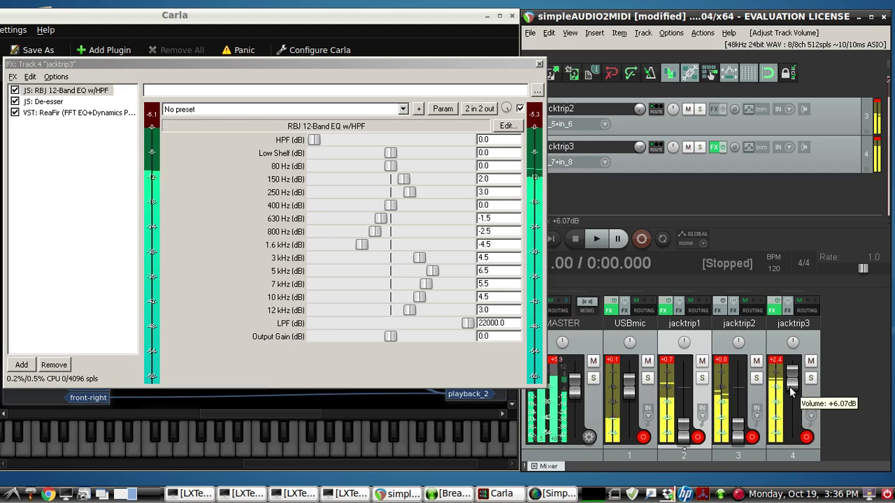
Compare ReaFir bypassed and enabled twice, leaving it on, then lower jacktrip3's volume
left_click(14, 113)
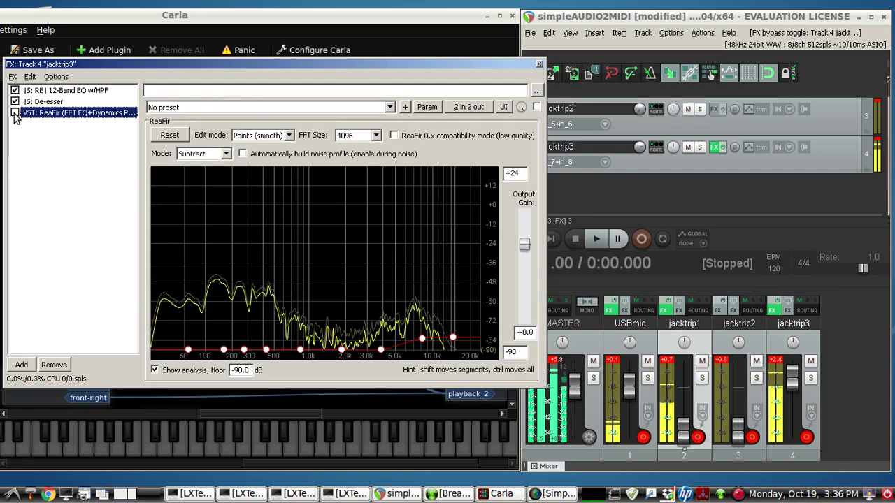
left_click(14, 113)
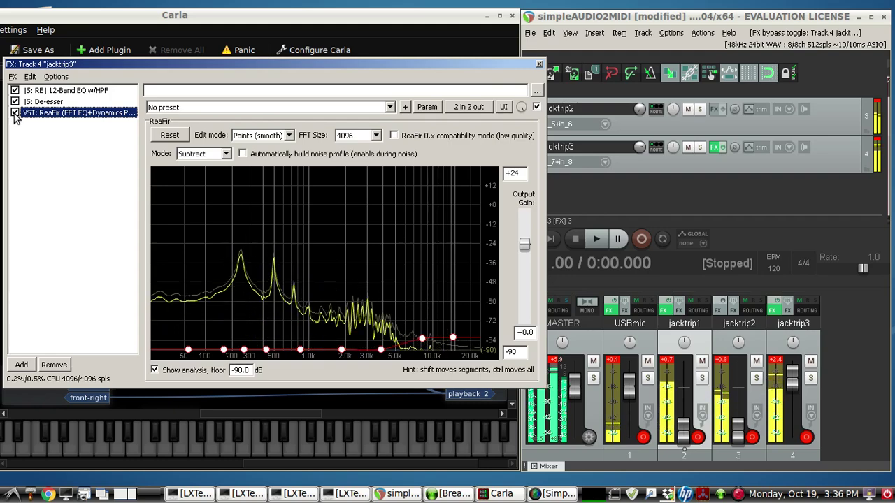
left_click(14, 114)
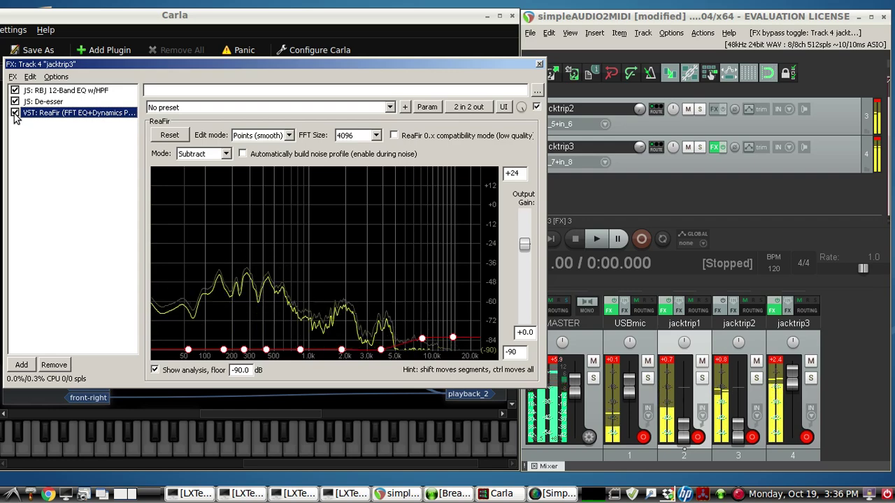
left_click(15, 113)
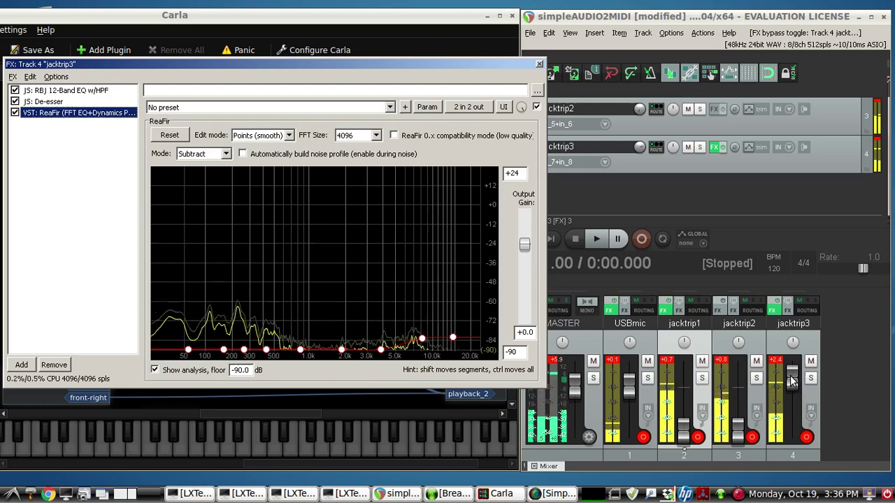
left_click_drag(803, 390, 803, 437)
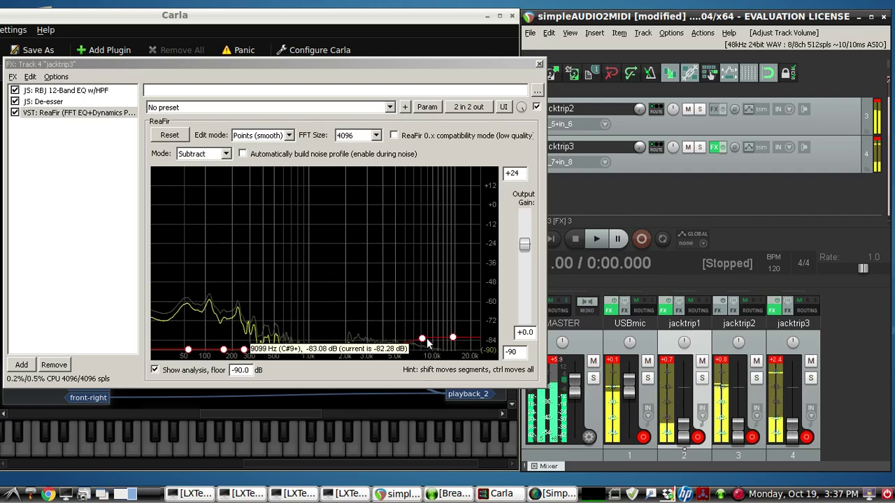
Raise jacktrip3 to +7.20 dB, compare the De-esser bypassed and enabled, then lower the volume
left_click(28, 102)
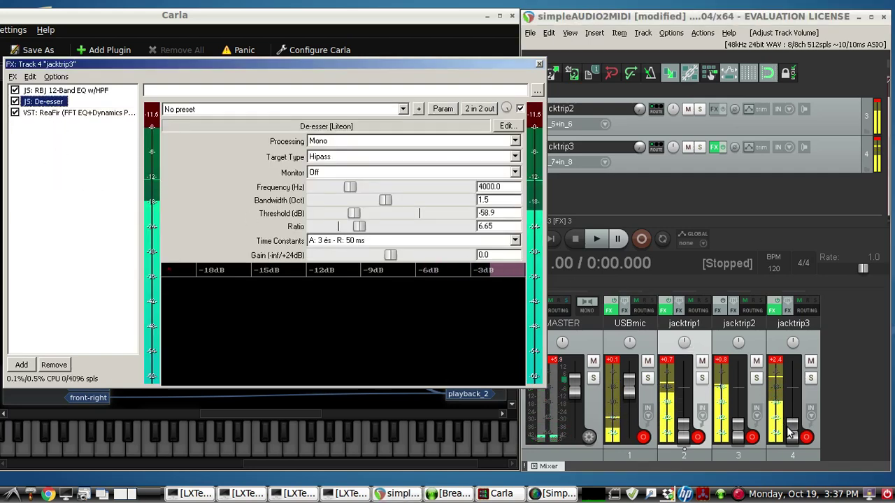
left_click_drag(788, 429, 788, 367)
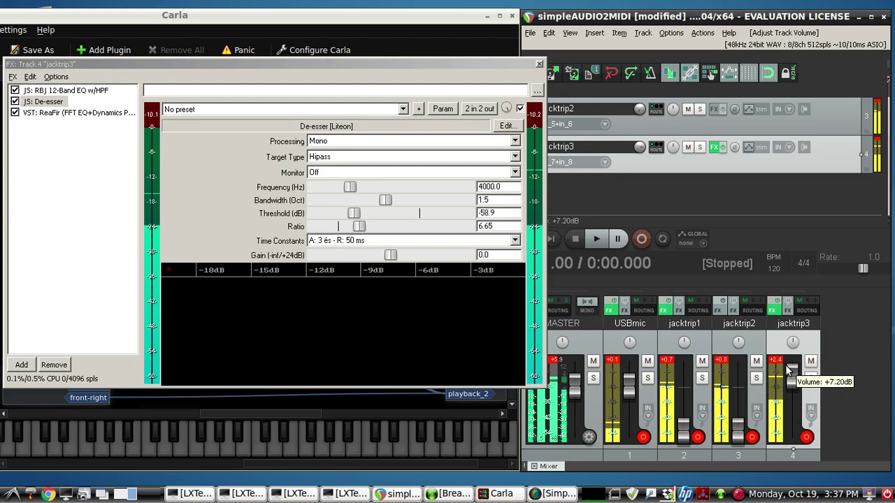
left_click(14, 102)
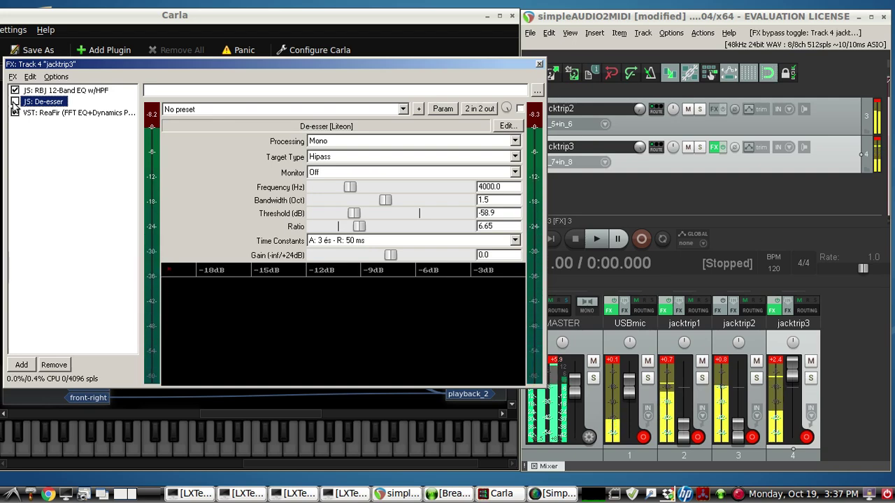
left_click(15, 102)
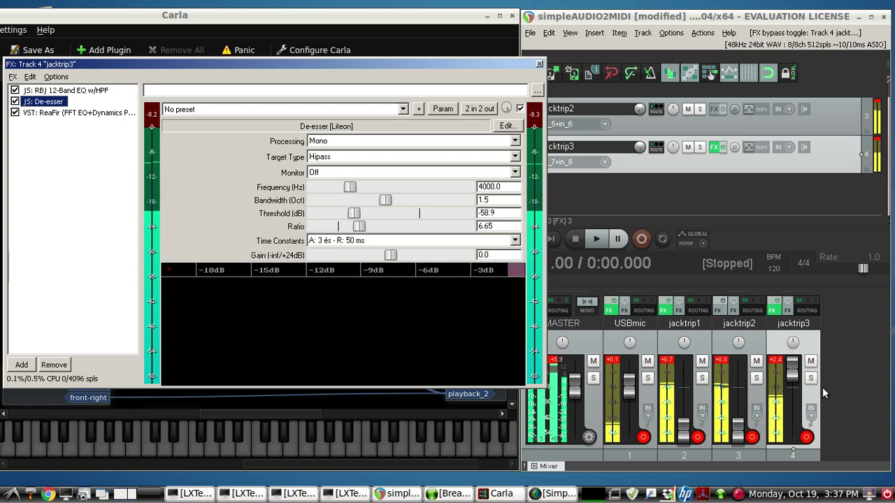
left_click_drag(795, 375, 794, 434)
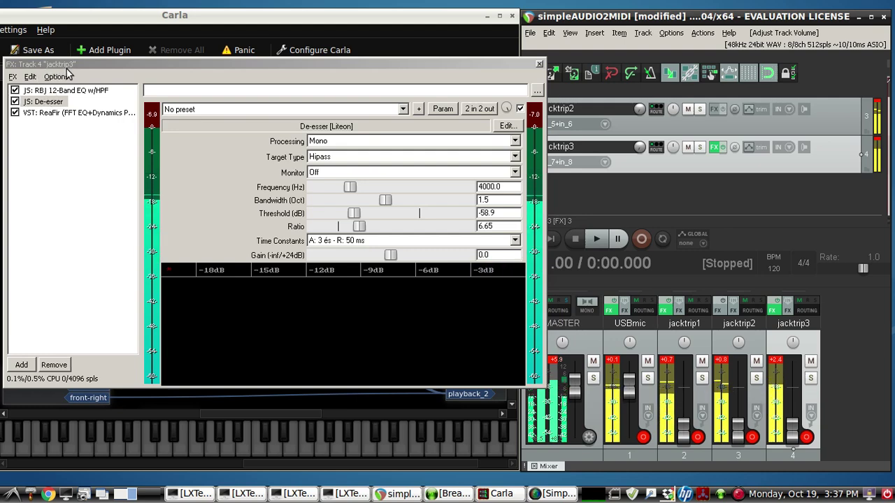
Step through the EQ, De-esser and ReaFir settings, then close jacktrip3's FX chain
left_click(67, 91)
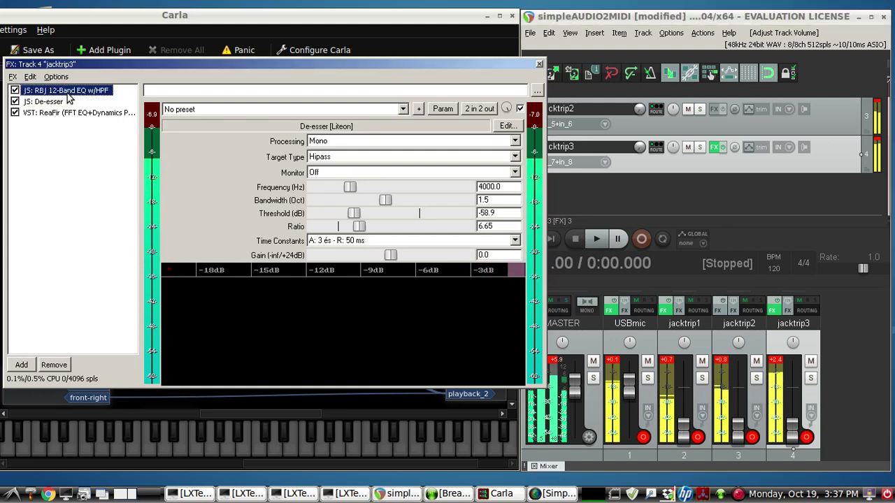
left_click(56, 102)
left_click(53, 117)
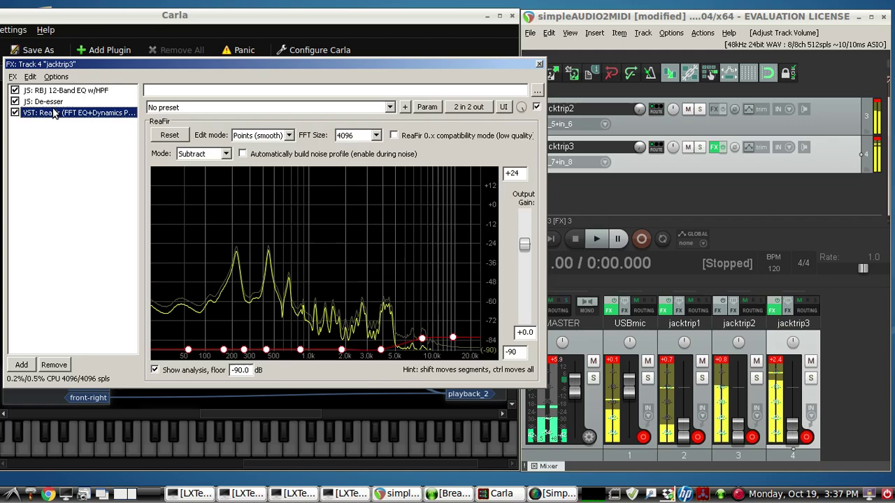
left_click(43, 101)
left_click(63, 90)
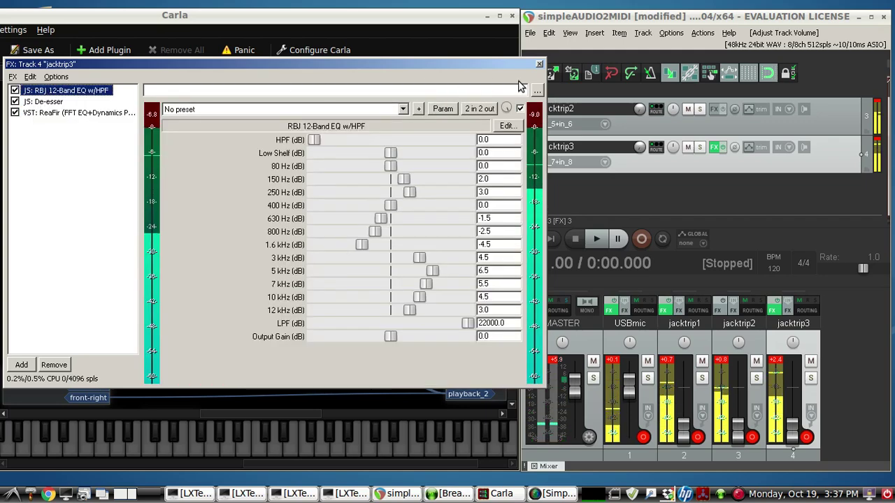
left_click(539, 64)
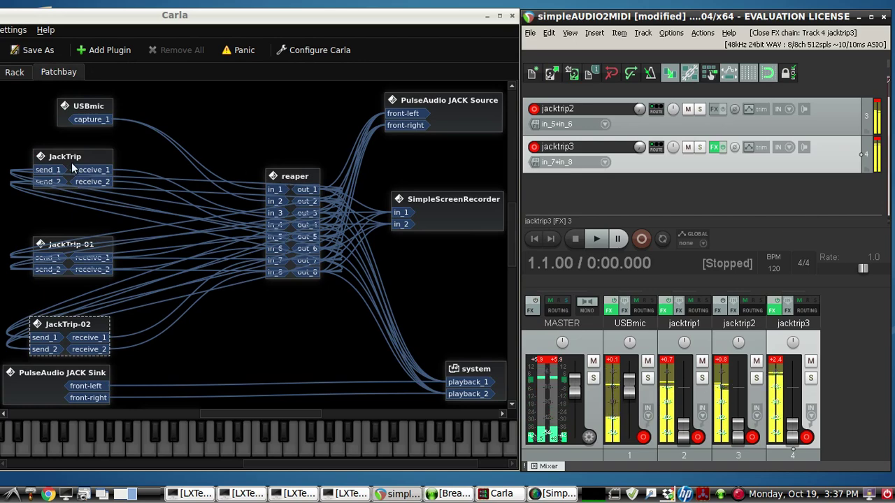
Nudge the JackTrip, SimpleScreenRecorder and USBmic nodes, highlighting JackTrip receive_1's cable to reaper
left_click_drag(72, 155, 70, 150)
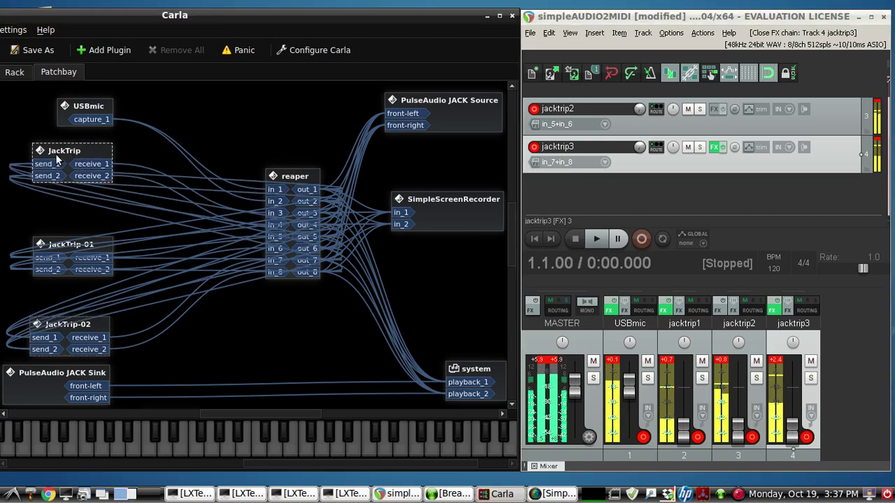
left_click(88, 167)
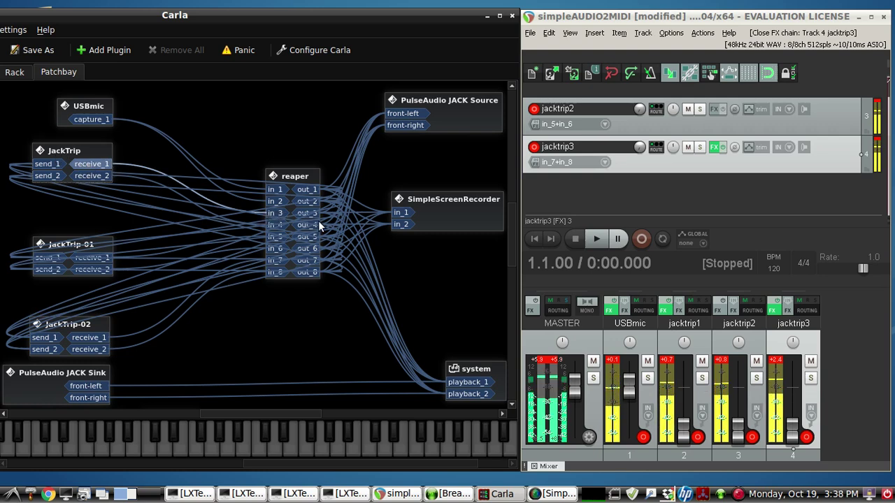
left_click_drag(444, 203, 447, 224)
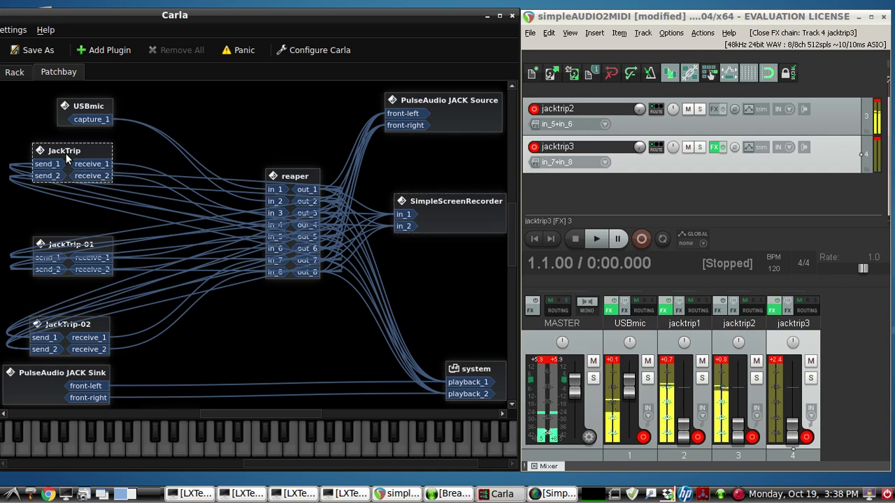
left_click_drag(66, 153, 67, 149)
left_click_drag(83, 115, 89, 114)
scroll(776, 125, "up", 2)
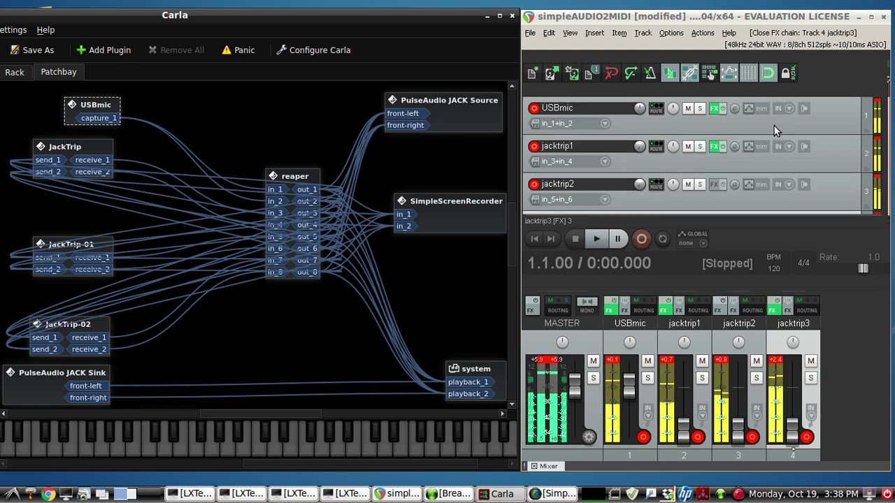
left_click(713, 109)
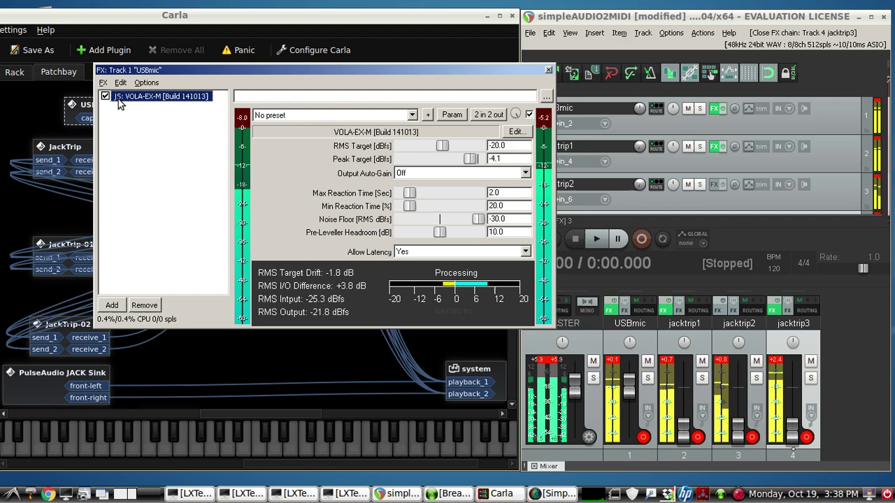
left_click(549, 70)
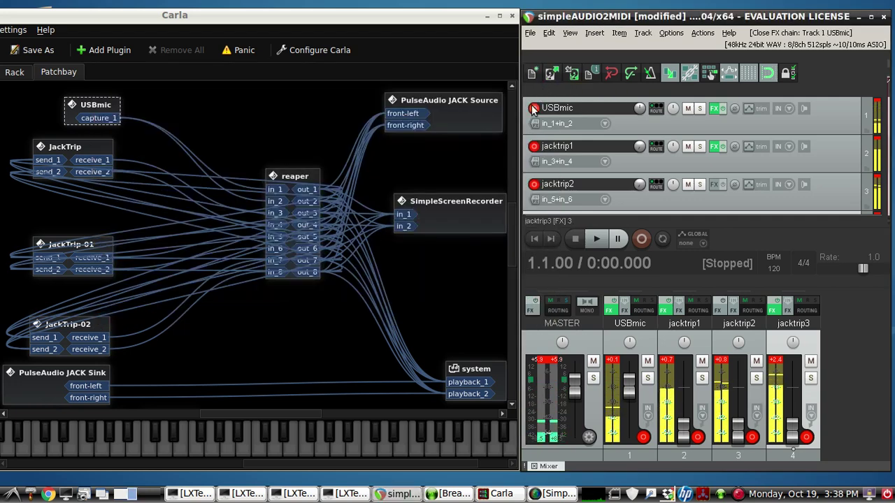
Move the reaper node up and left and reposition the JackTrip-01 and JackTrip-02 nodes
left_click(299, 163)
left_click_drag(306, 177, 300, 162)
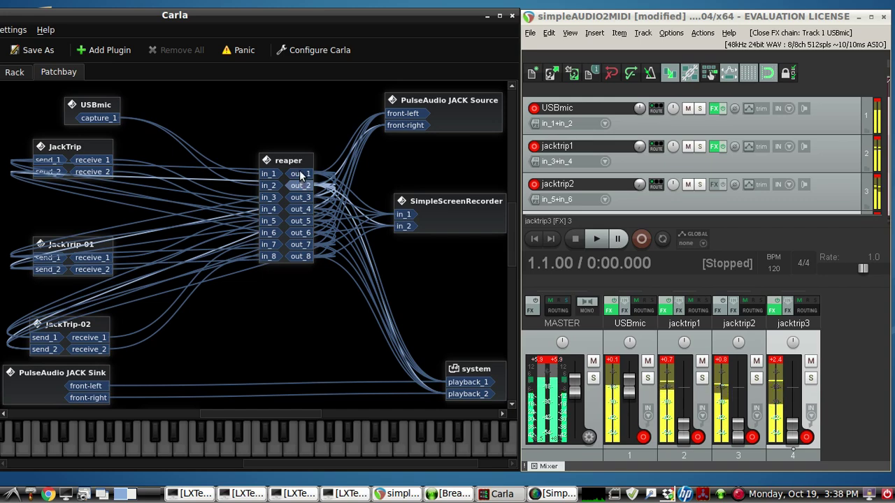
left_click(77, 150)
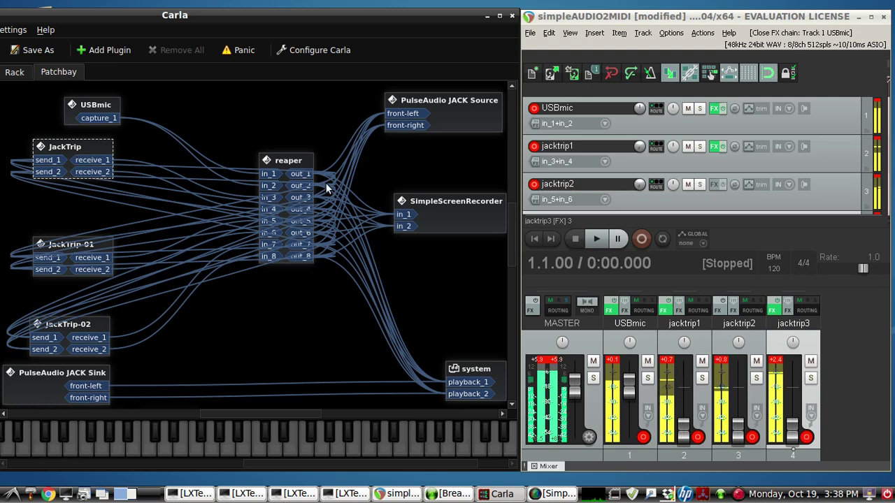
left_click(64, 245)
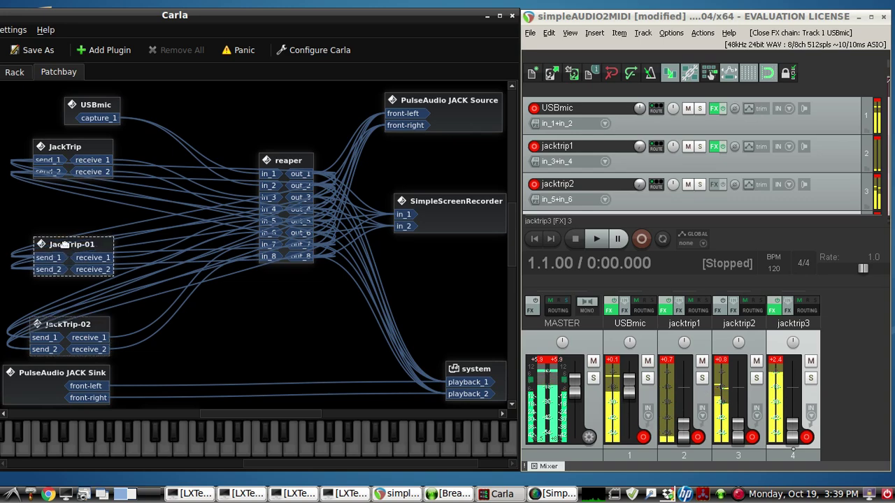
left_click(72, 149)
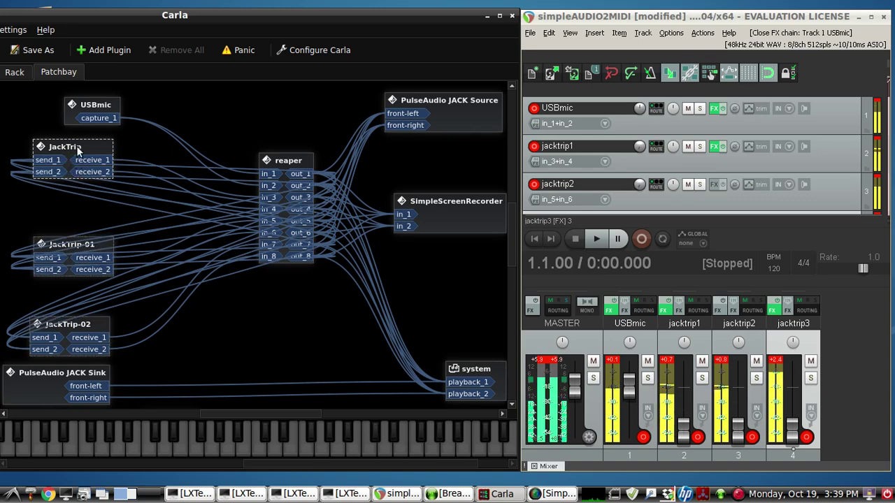
left_click_drag(73, 247, 75, 246)
left_click_drag(84, 324, 80, 320)
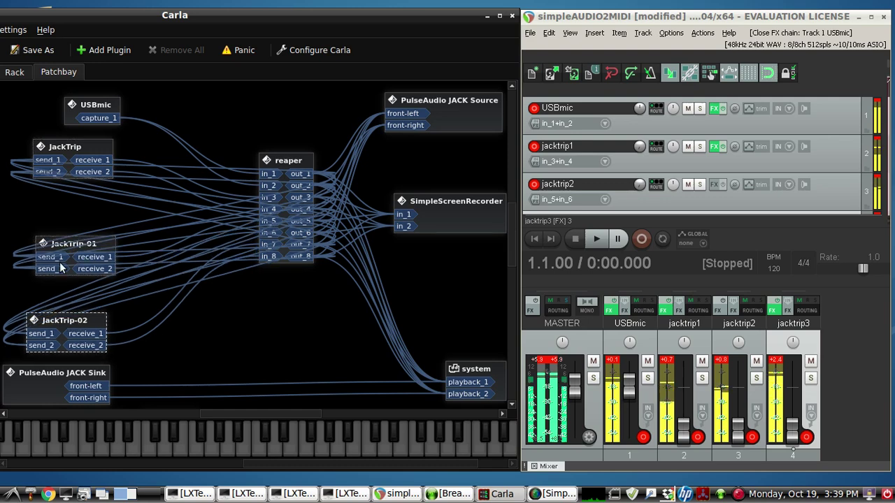
left_click(64, 147)
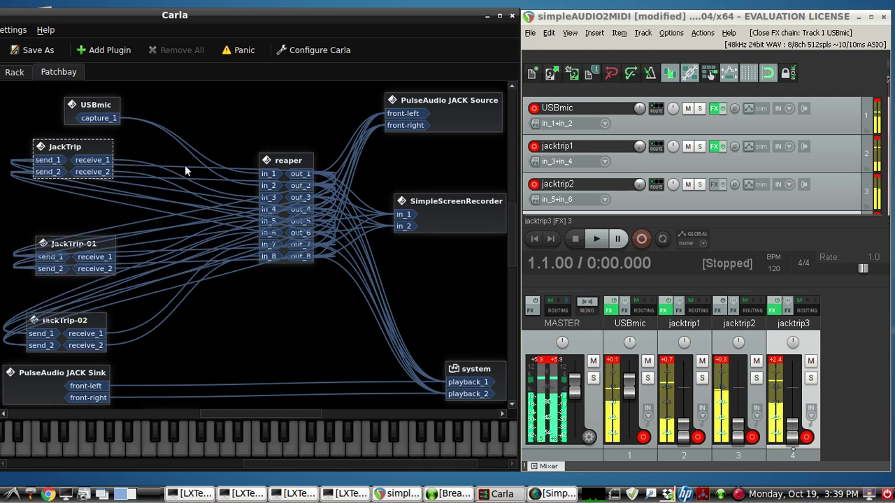
Highlight the cables leaving reaper out_1 and out_2
left_click(303, 174)
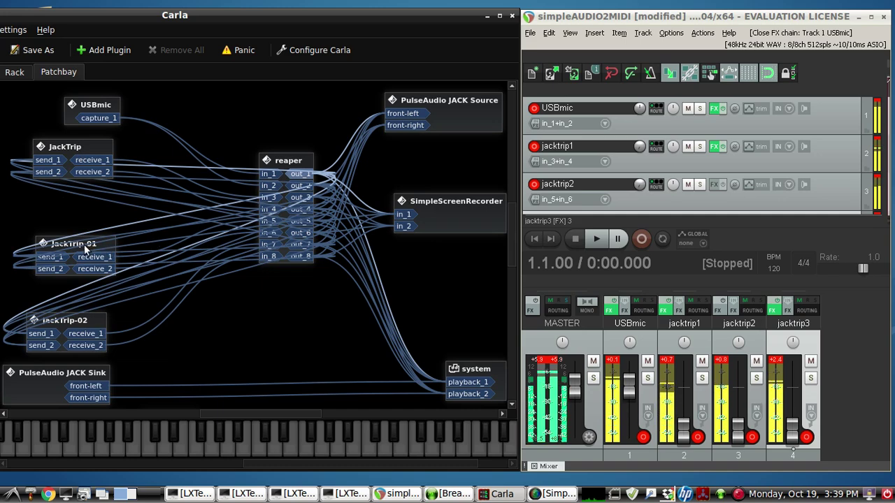
left_click(304, 186)
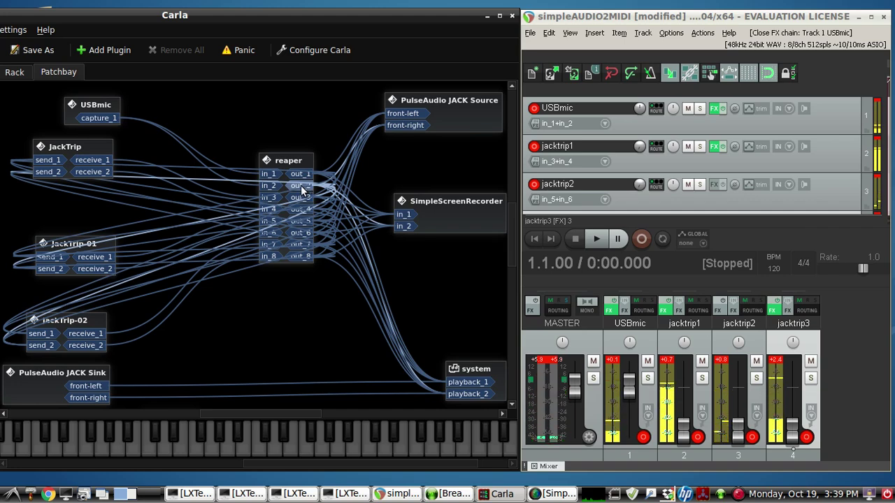
left_click(296, 175)
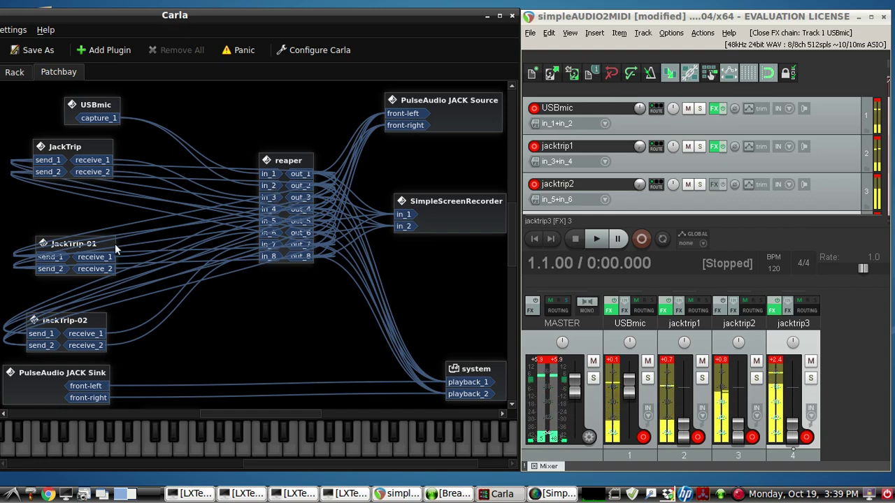
Move JackTrip-01 up and wire its receive_2 to reaper in_3
left_click_drag(96, 243, 89, 226)
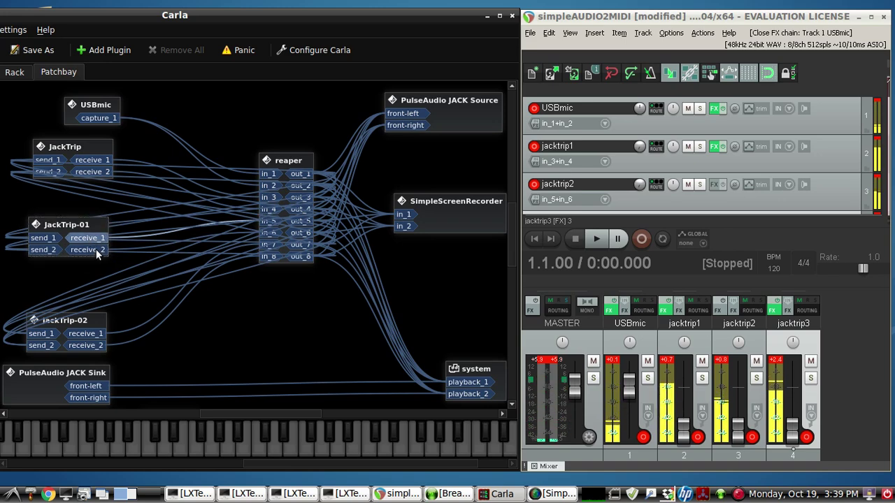
left_click_drag(96, 249, 146, 246)
left_click_drag(298, 222, 270, 198)
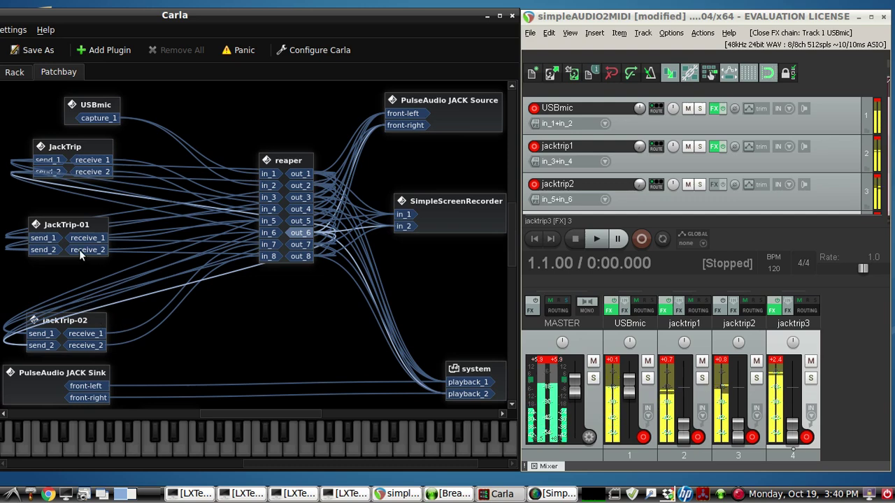
Connect reaper out_7 to JackTrip send_1
left_click(88, 322)
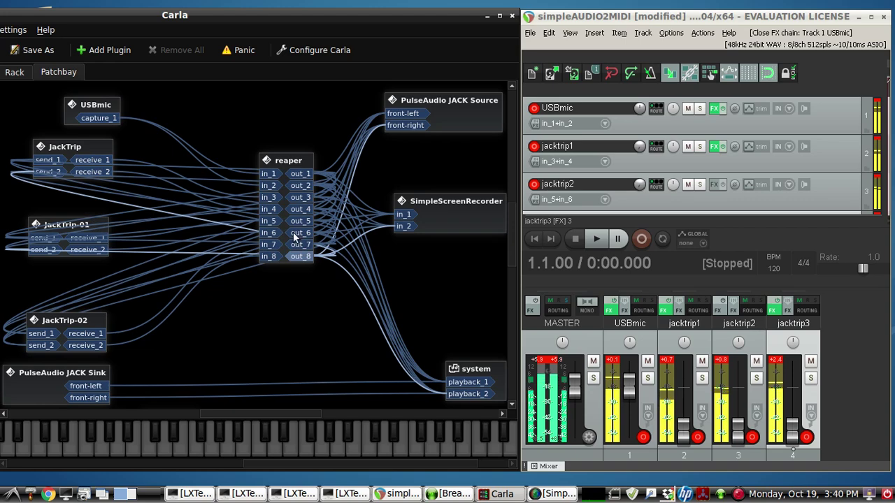
left_click_drag(300, 244, 277, 317)
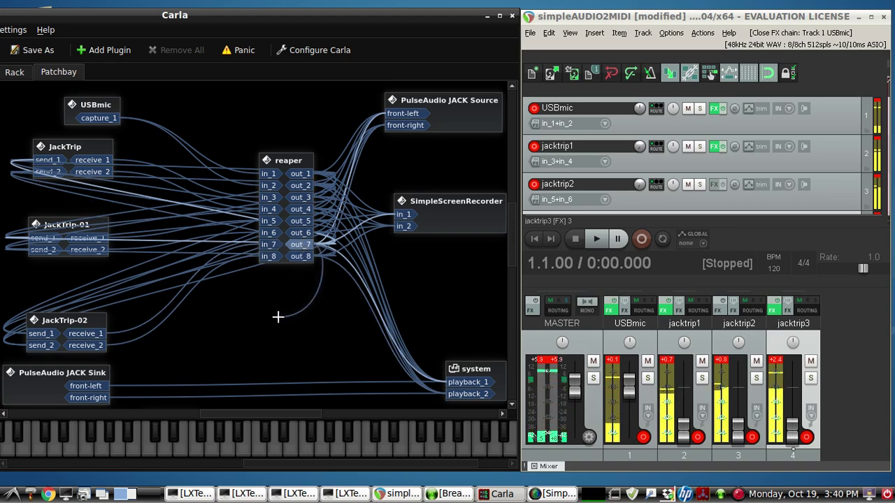
left_click_drag(302, 242, 36, 160)
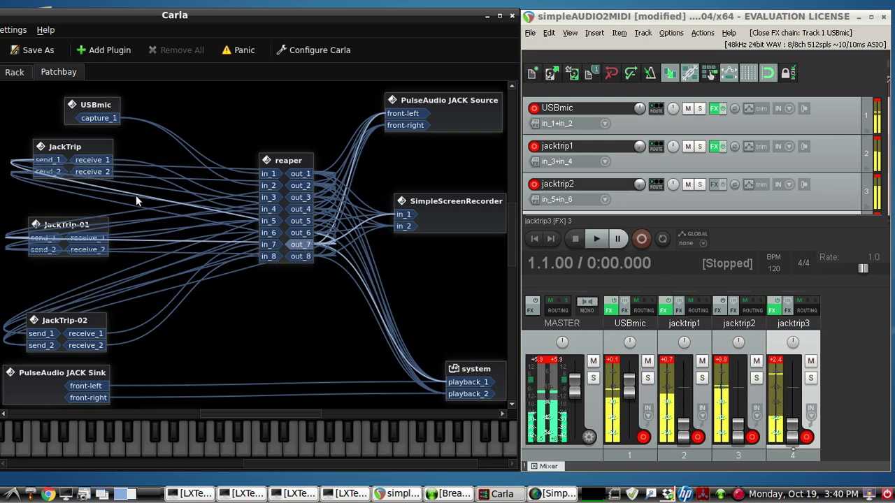
left_click(75, 146)
left_click(82, 225)
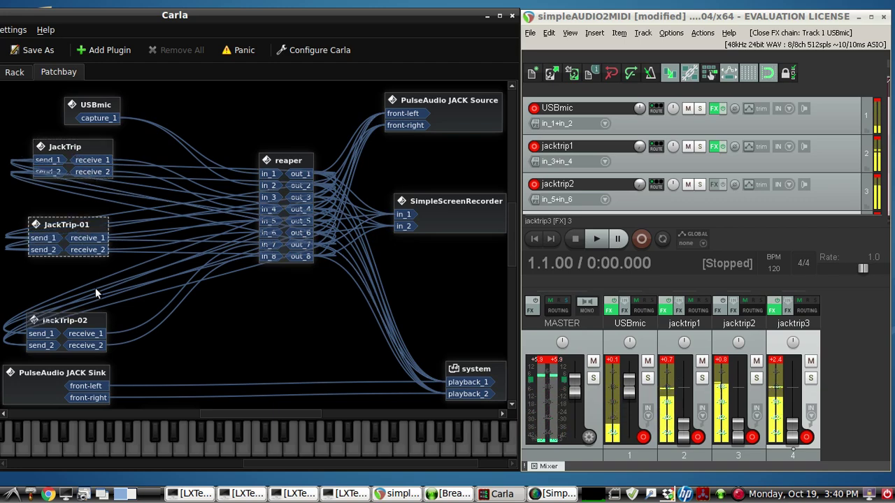
left_click(90, 320)
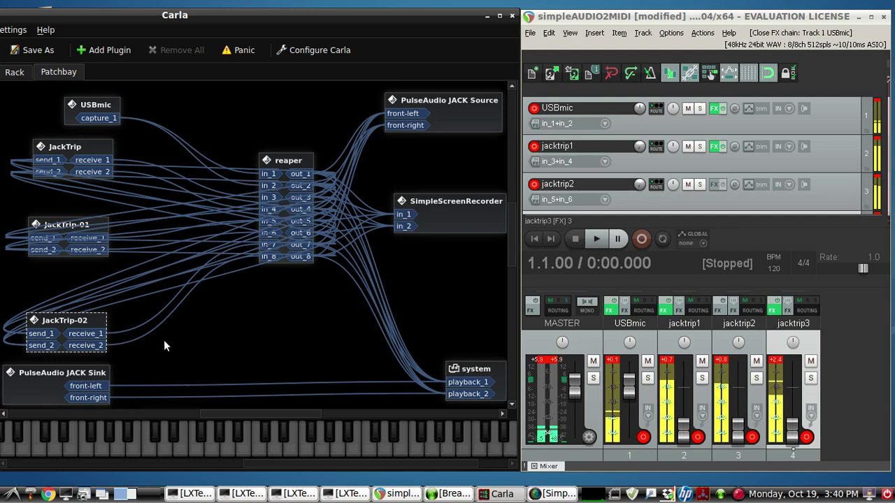
Nudge the PulseAudio JACK Sink node and shift the SimpleScreenRecorder node slightly left
left_click_drag(101, 381, 101, 371)
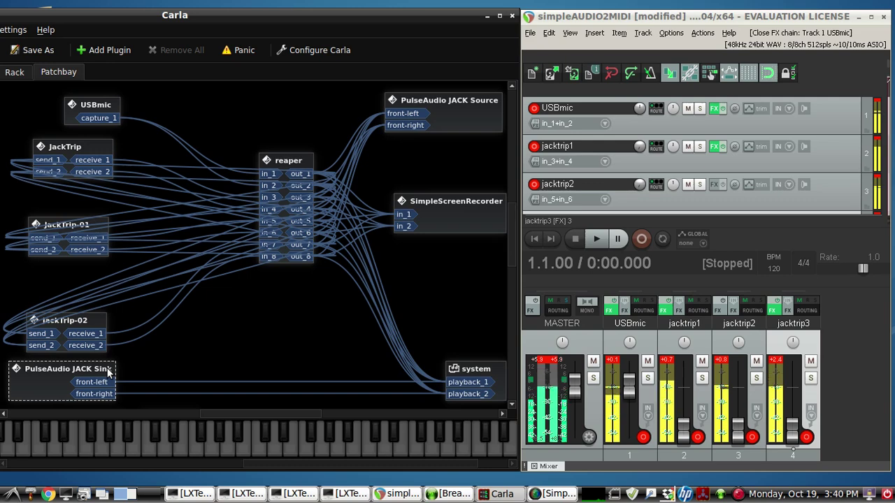
left_click_drag(107, 373, 105, 372)
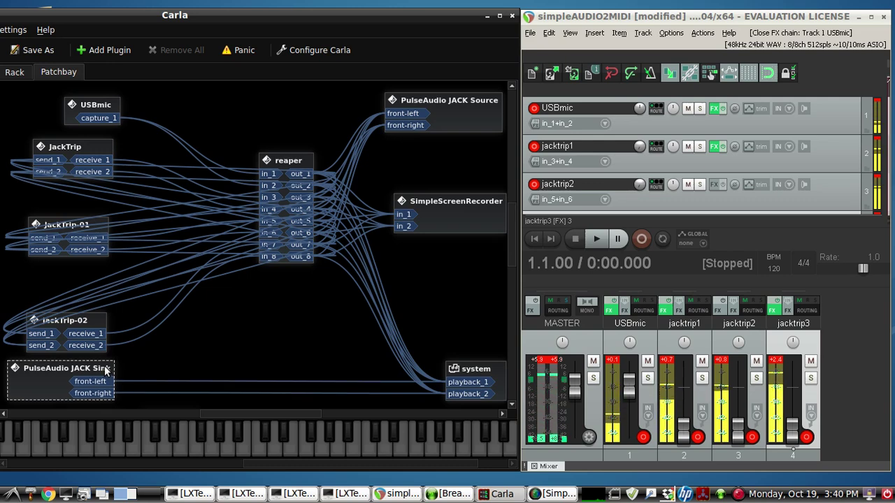
left_click(123, 383)
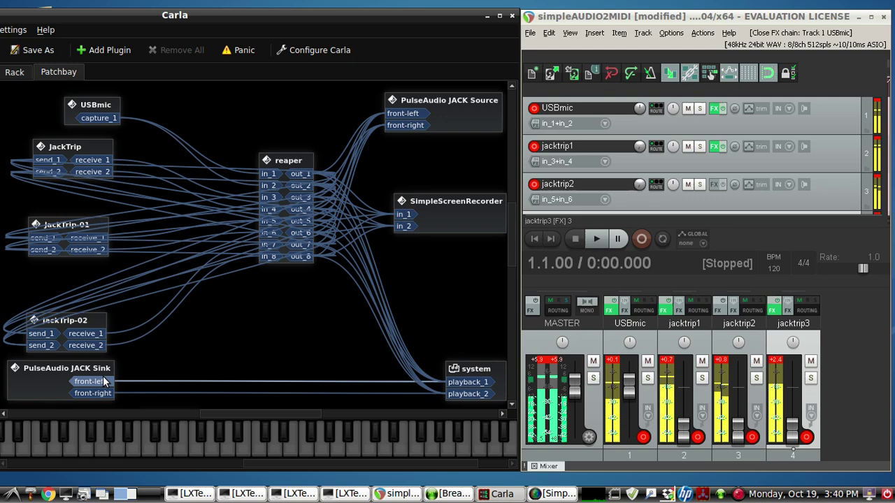
mouse_move(103, 377)
left_mouse_down()
mouse_move(51, 360)
mouse_move(57, 374)
mouse_move(42, 358)
mouse_move(52, 362)
mouse_move(43, 343)
mouse_move(53, 322)
mouse_move(37, 225)
mouse_move(66, 162)
mouse_move(82, 368)
mouse_move(119, 384)
left_mouse_up()
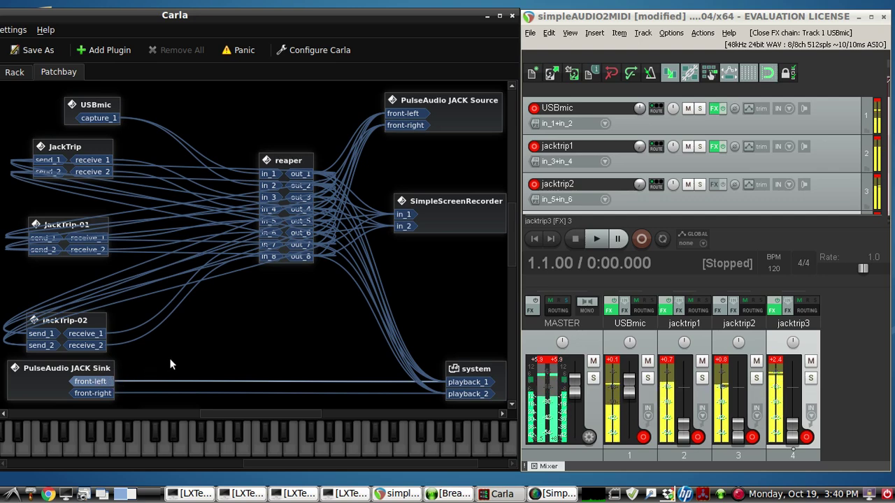
left_click_drag(481, 205, 475, 205)
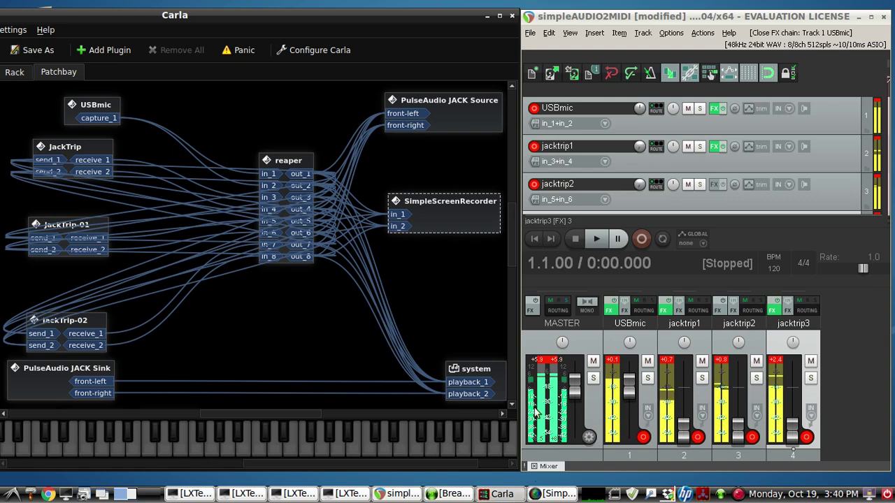
left_click(448, 253)
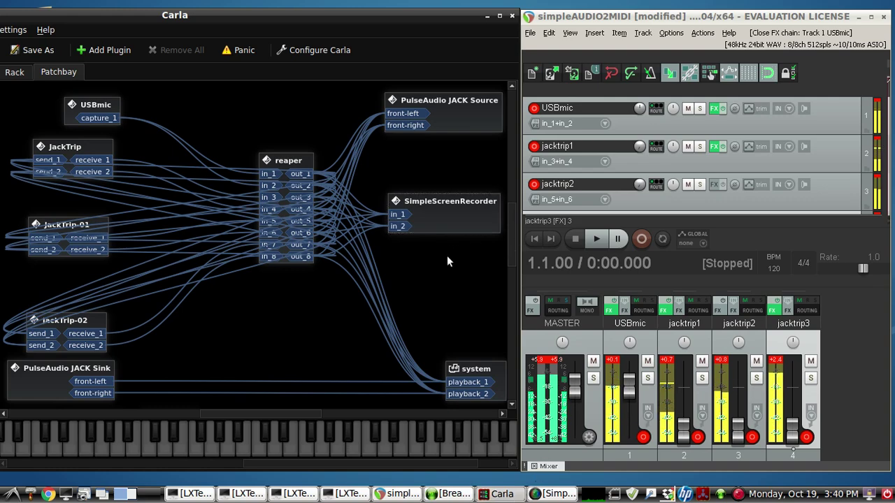
Select the JackTrip and JackTrip-02 nodes, then bring the JackTrip server terminal forward
left_click(103, 145)
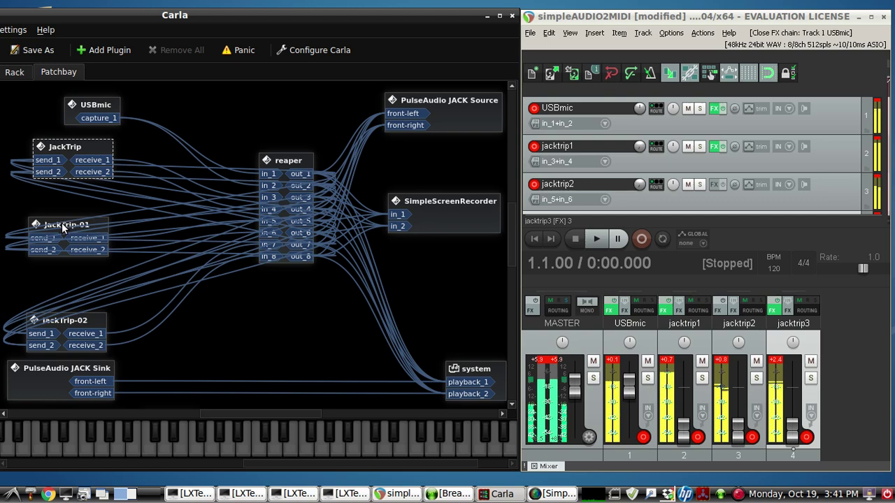
left_click(107, 323)
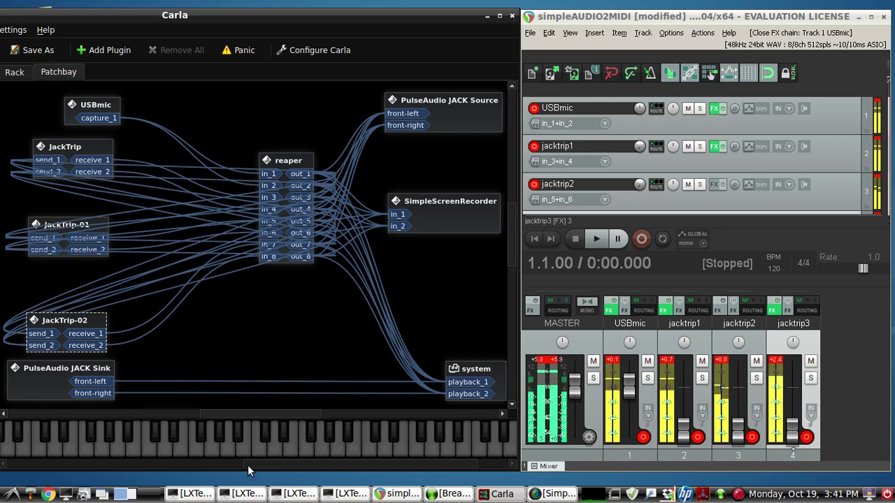
left_click(240, 495)
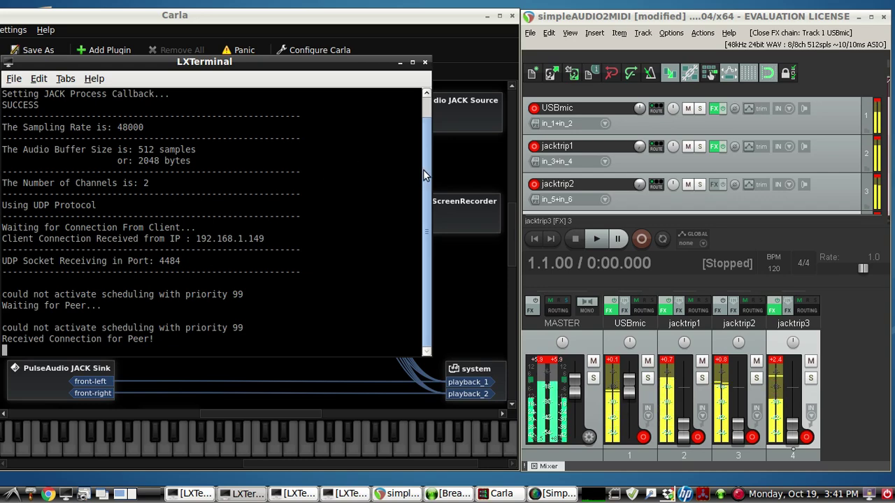
Review the first jacktrip command, then raise the second session's terminal showing jacktrip -s -o30 -r3
left_click_drag(426, 169, 420, 149)
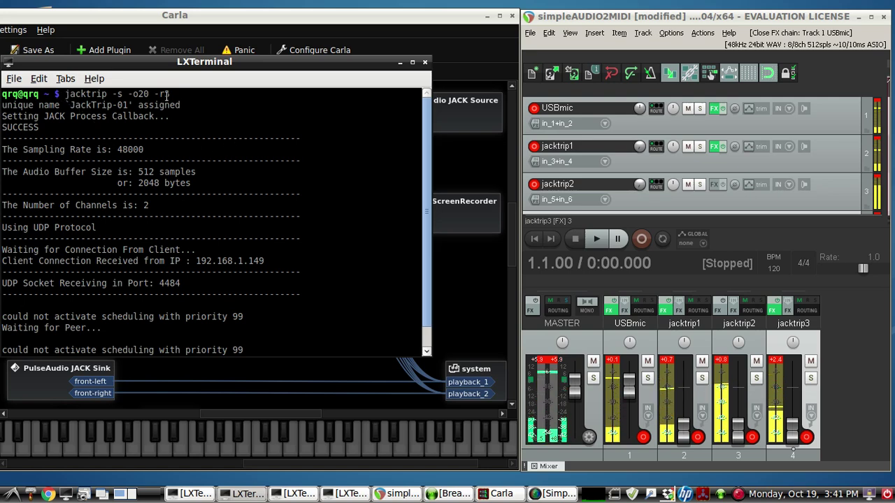
left_click_drag(420, 94, 56, 94)
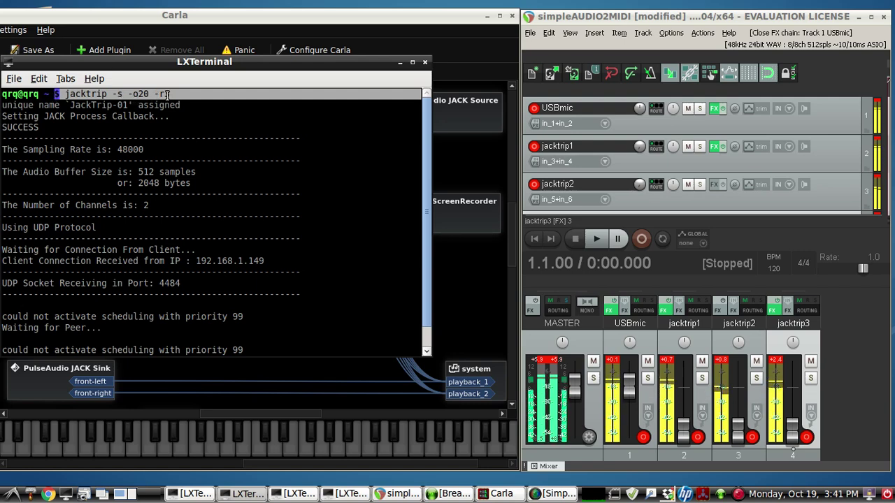
left_click(400, 63)
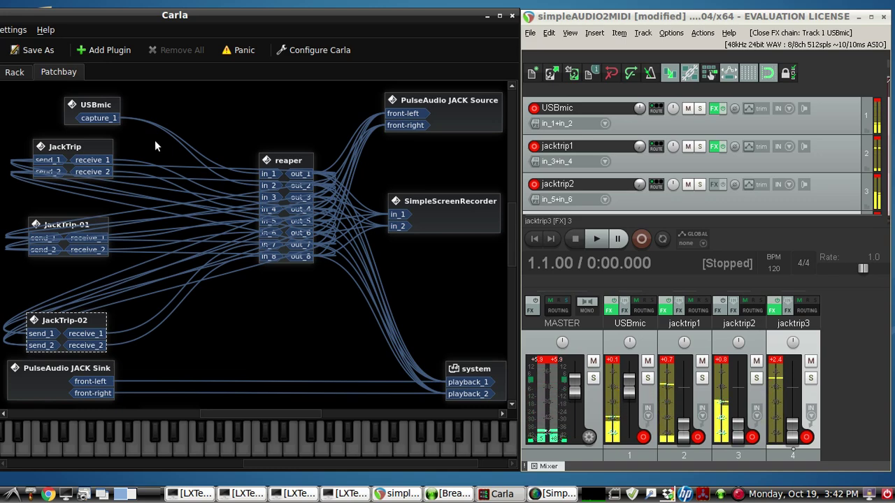
left_click(244, 494)
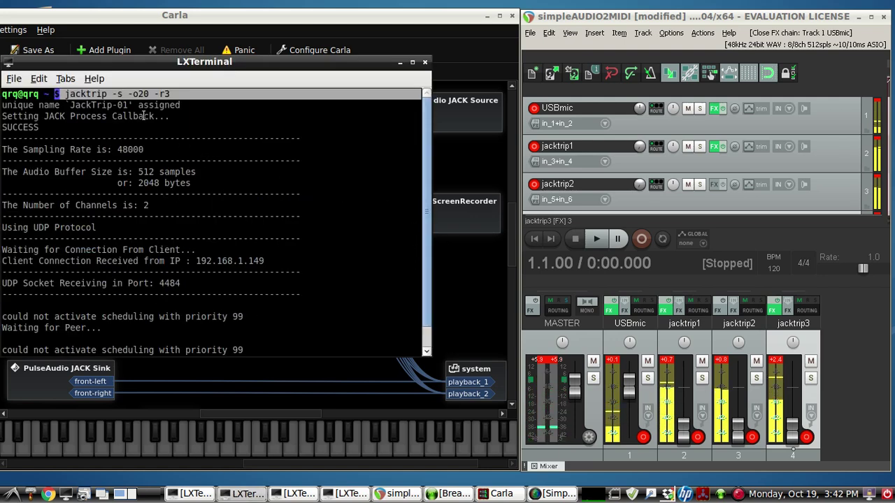
left_click(288, 493)
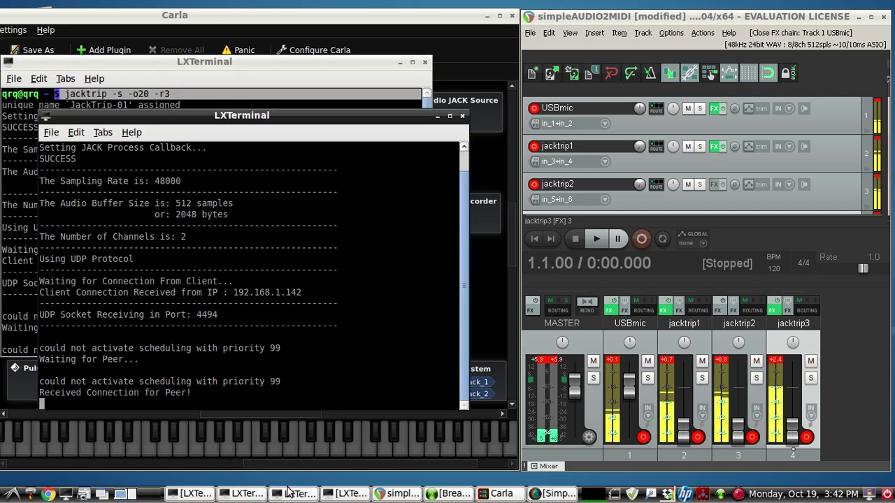
left_click_drag(462, 209, 457, 170)
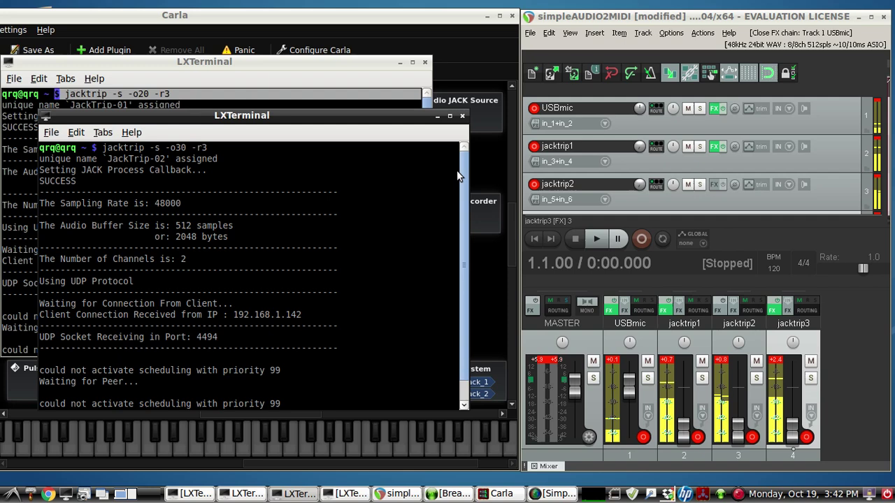
left_click_drag(216, 152, 98, 148)
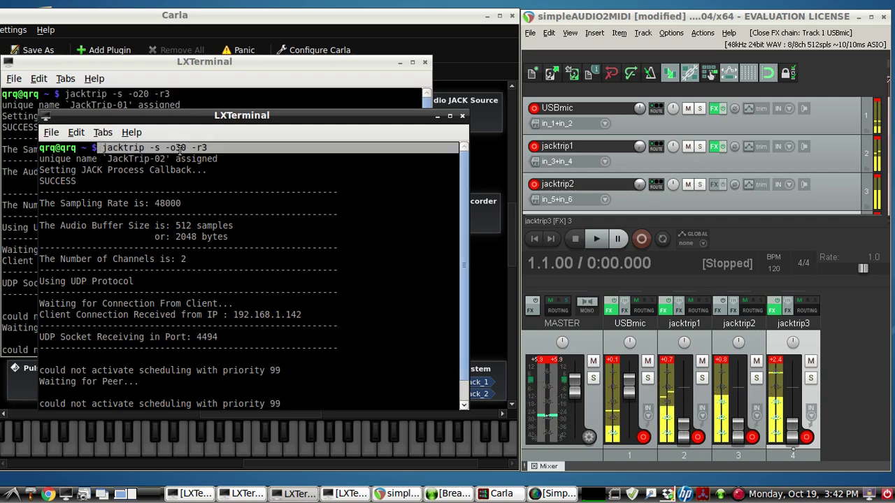
Review the third jacktrip session's terminal and the alsa_in USBmic command, hiding both terminals
left_click(350, 494)
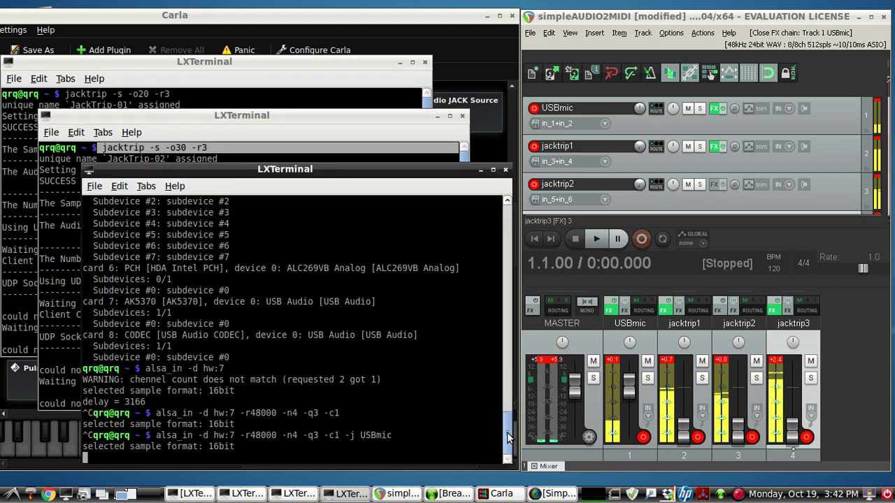
left_click(193, 493)
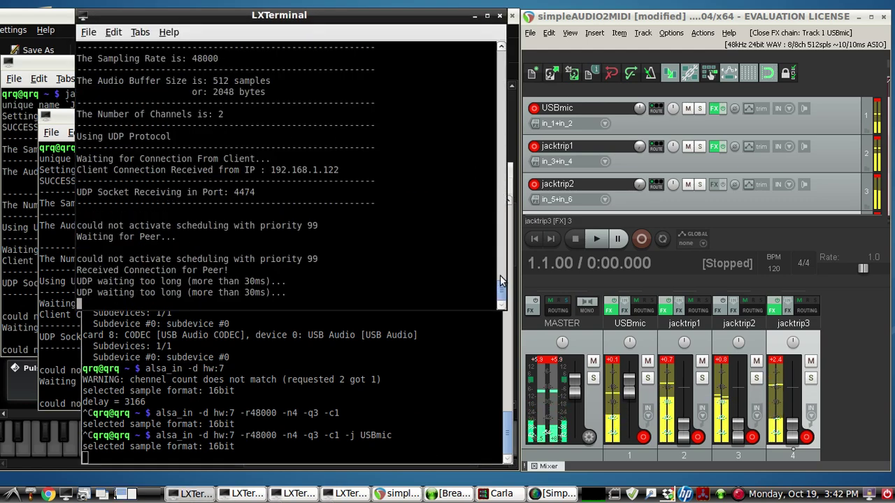
mouse_move(505, 300)
left_mouse_down()
mouse_move(505, 66)
mouse_move(510, 293)
left_mouse_up()
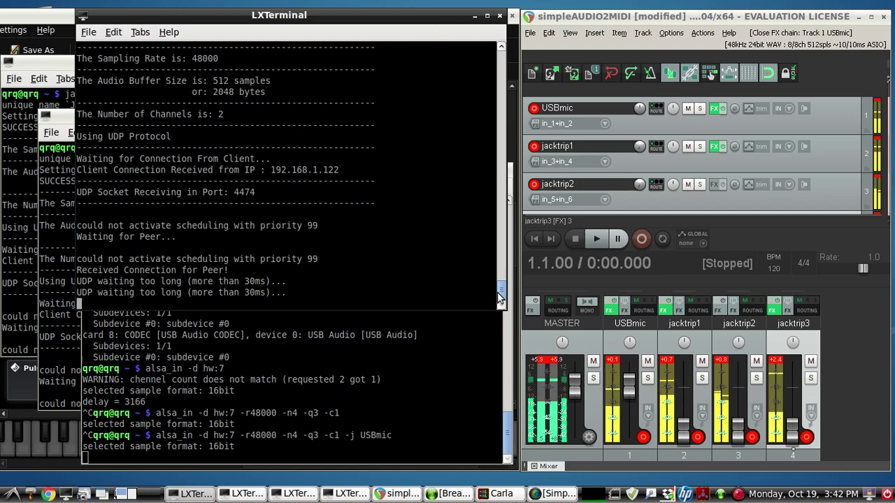
left_click_drag(497, 293, 497, 225)
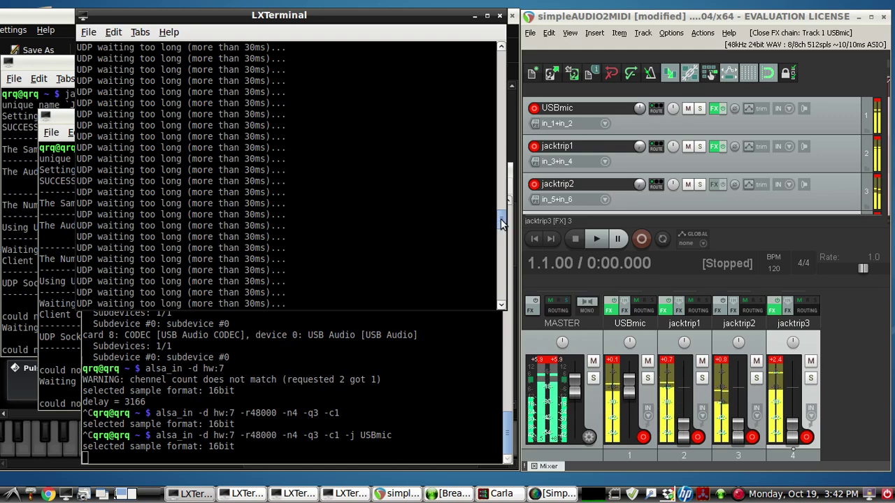
left_click_drag(500, 222, 512, 304)
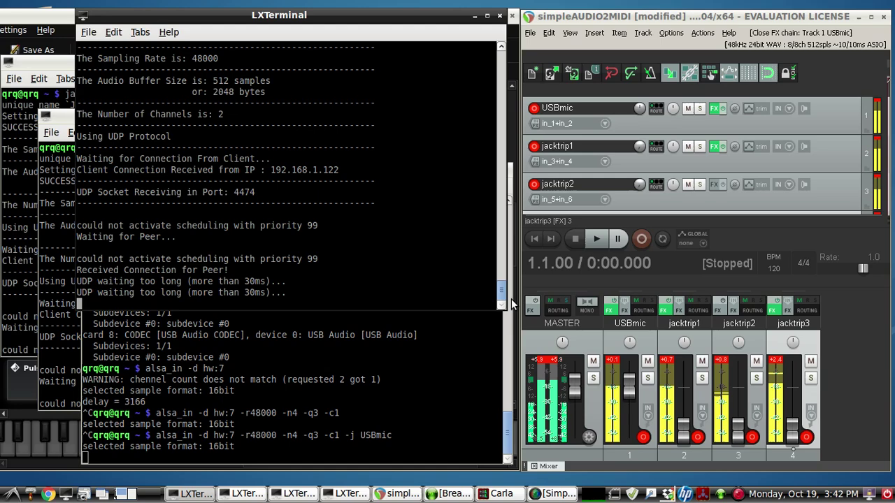
left_click(475, 15)
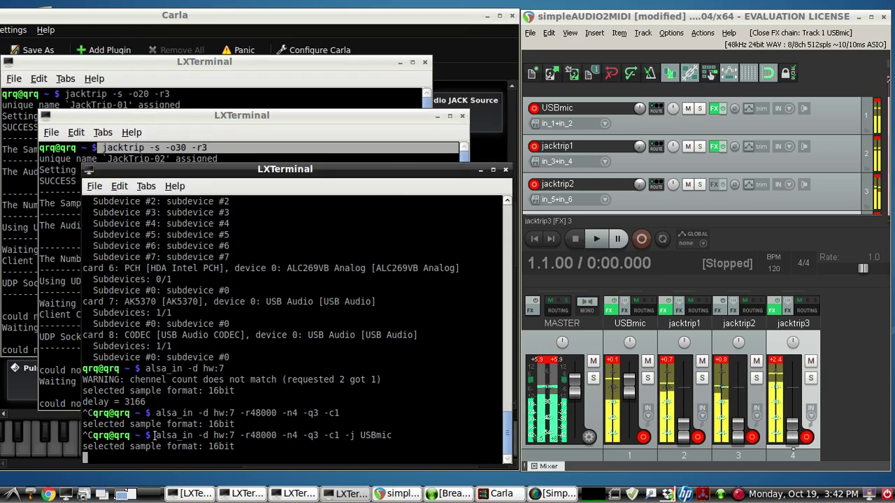
left_click_drag(155, 435, 392, 434)
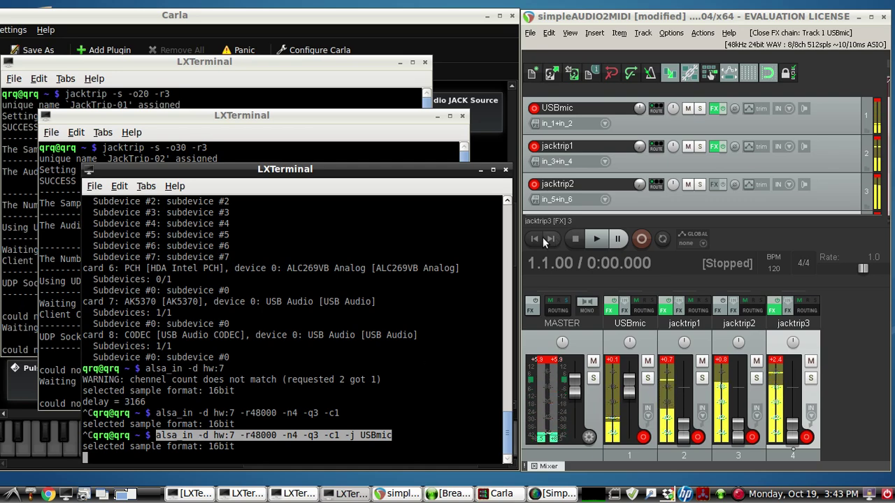
left_click(480, 170)
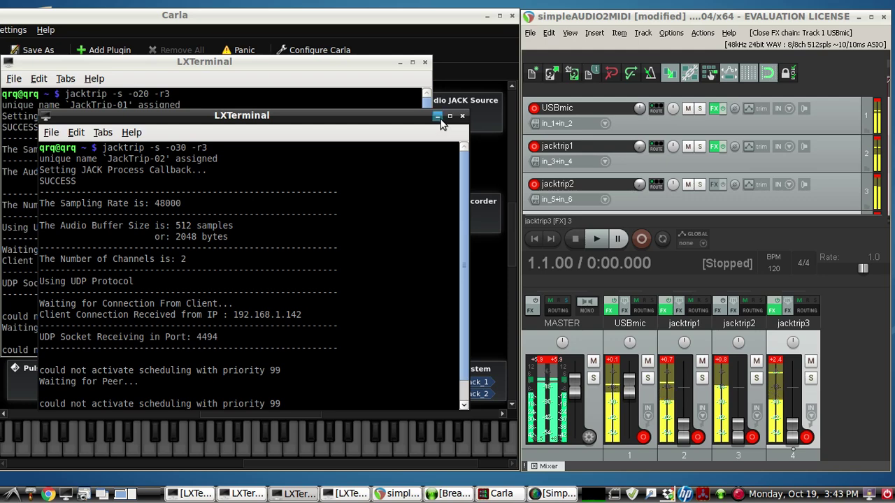
Hide the terminals, move reaper level with USBmic, and open then close USBmic's VOLA-EX-M chain
left_click(437, 115)
left_click(400, 64)
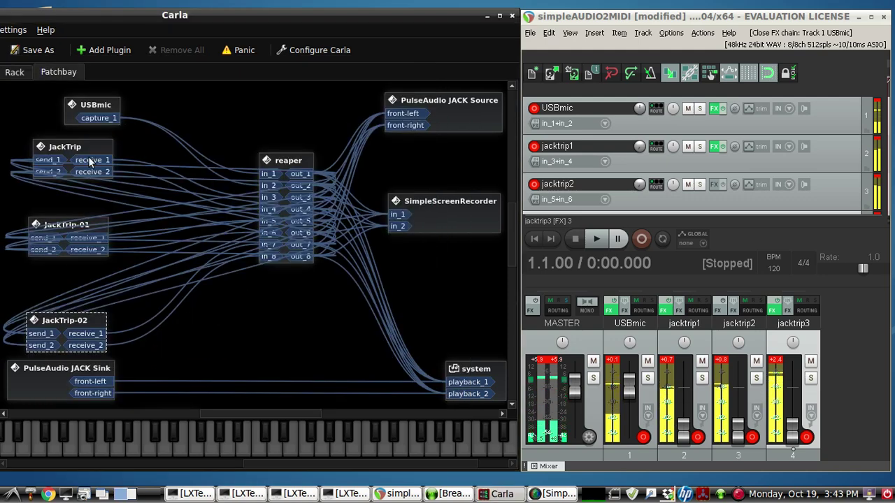
left_click(76, 105)
left_click_drag(75, 105, 78, 105)
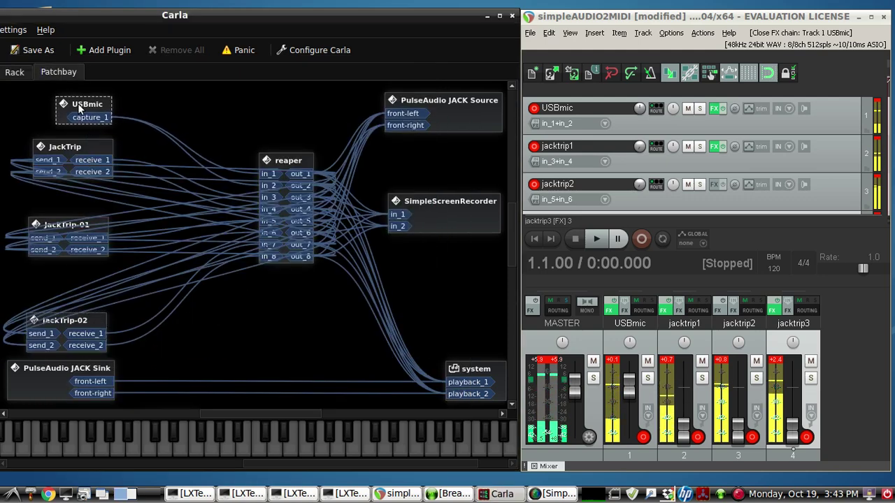
left_click(285, 155)
left_click_drag(285, 155, 279, 104)
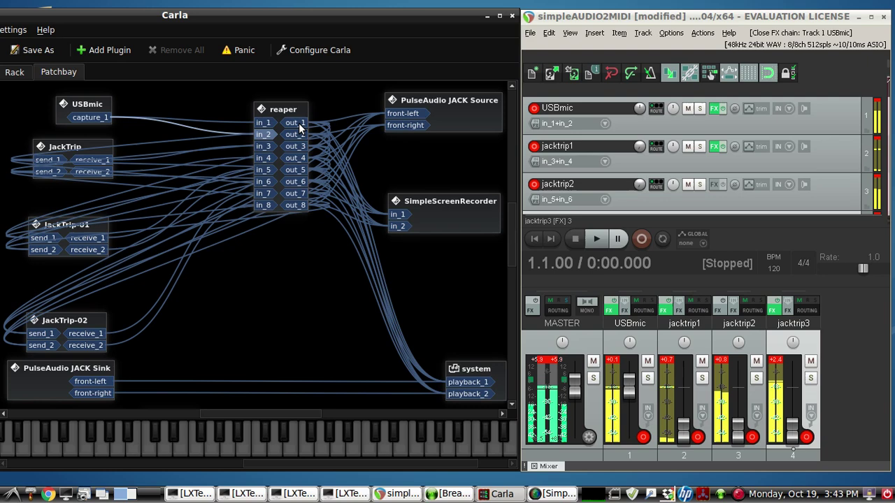
left_click(714, 109)
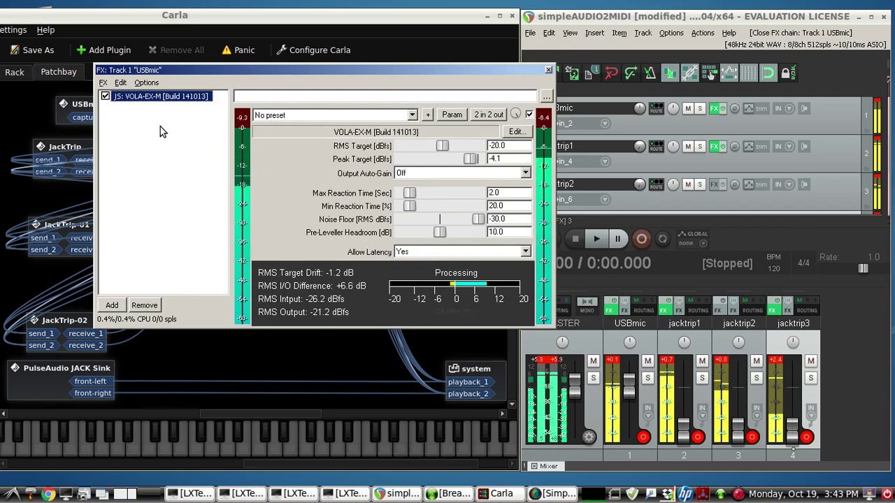
left_click(549, 72)
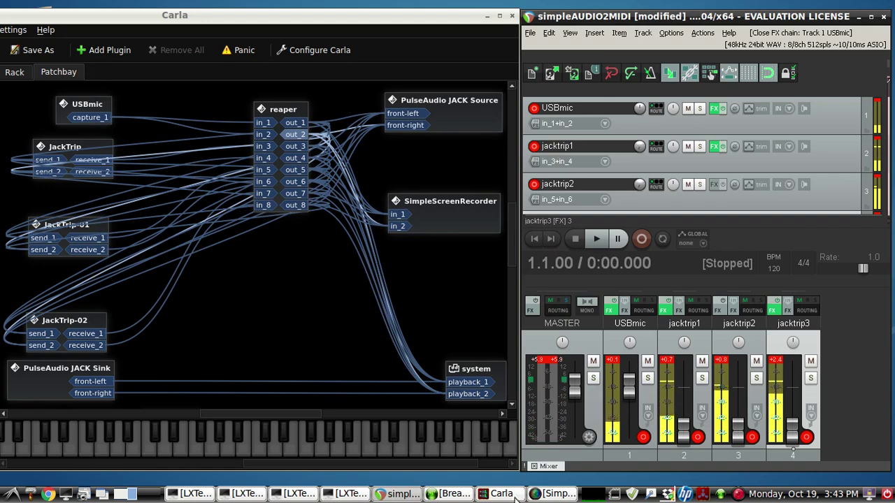
Bring Breakaway RTA to the front and open then close its I/O Settings unchanged
left_click(452, 494)
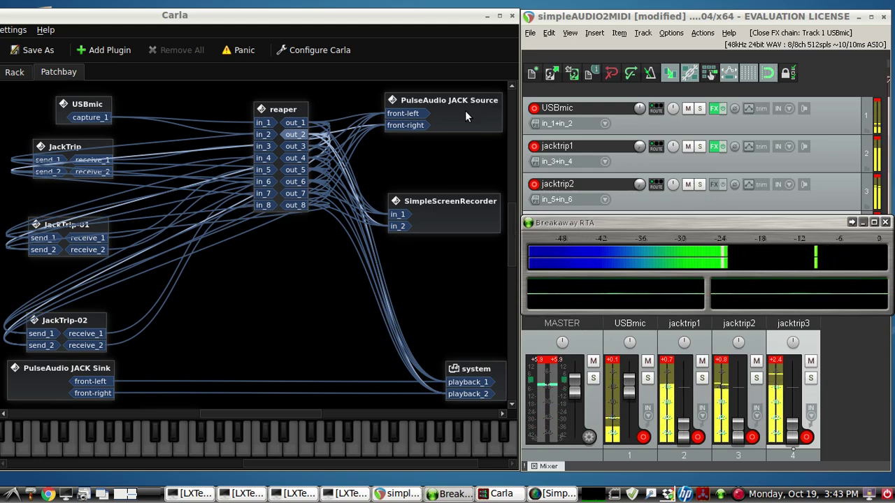
left_click_drag(465, 111, 463, 113)
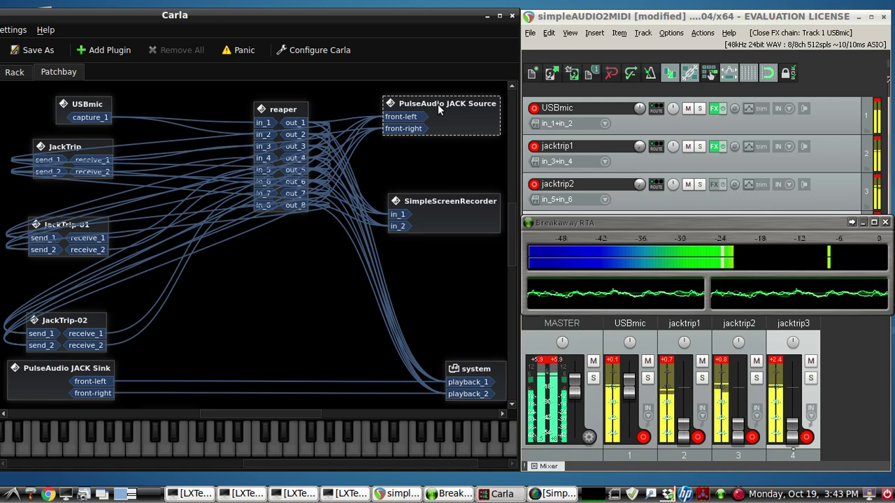
right_click(663, 224)
left_click(693, 245)
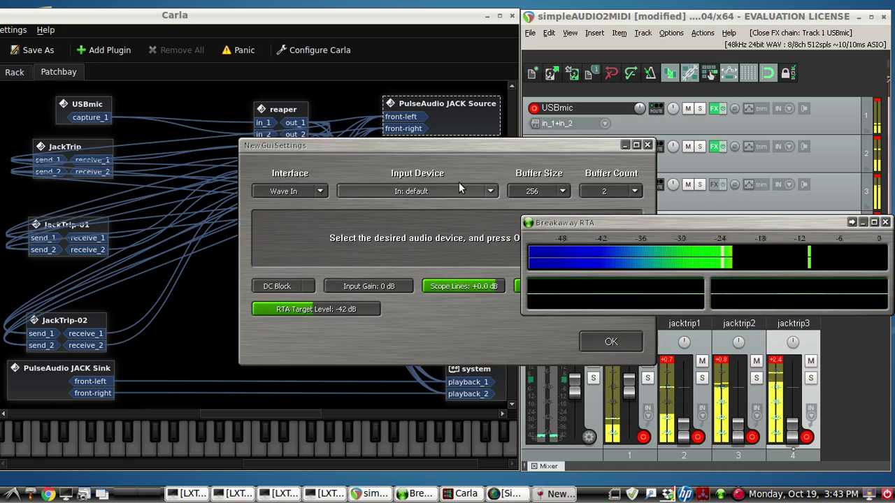
left_click(648, 145)
Enlarge the Breakaway RTA meter window downward to reveal the frequency spectrum and scope
left_click(456, 138)
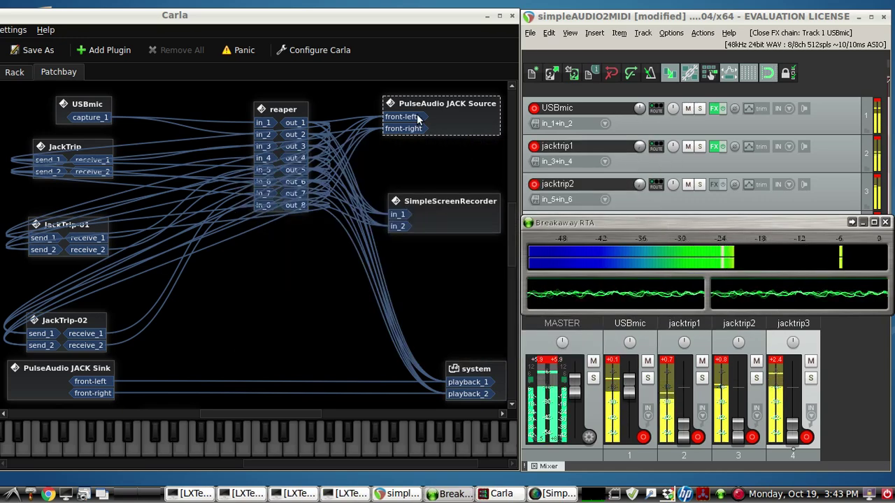
left_click(644, 223)
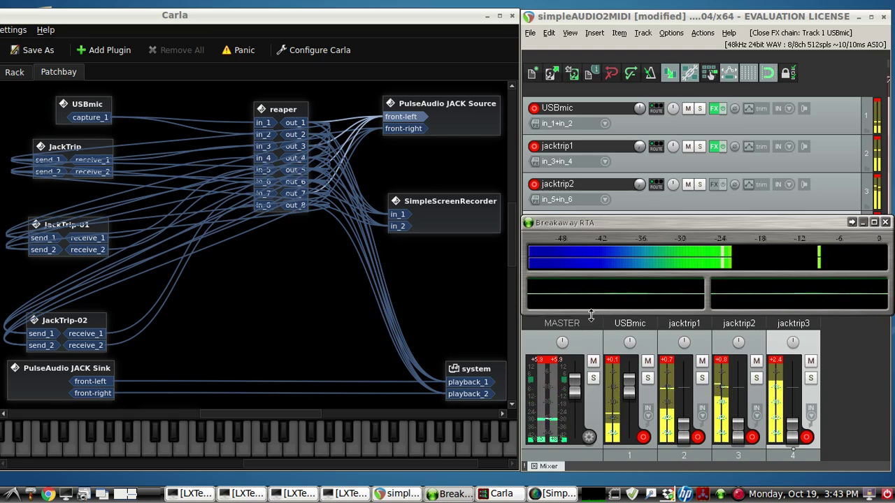
left_click_drag(590, 312, 588, 337)
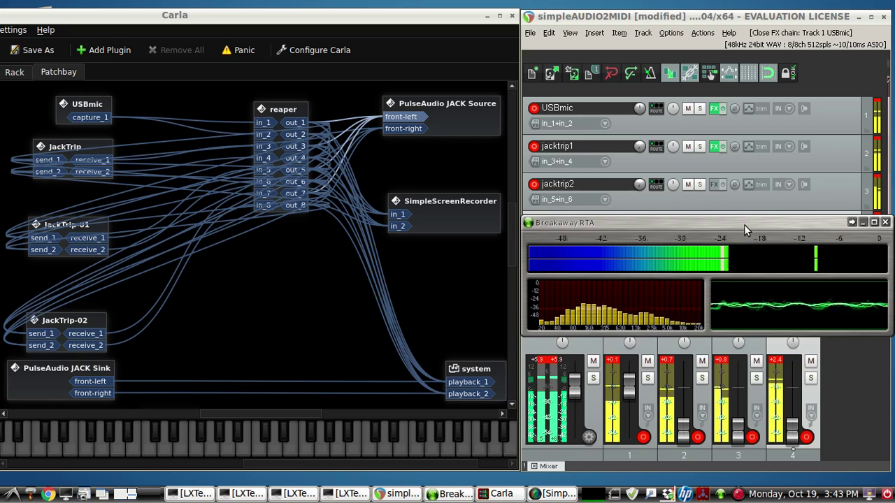
Reshape Breakaway RTA narrow and tall at top right, and nudge Carla's SimpleScreenRecorder node up
left_click_drag(744, 225, 731, 188)
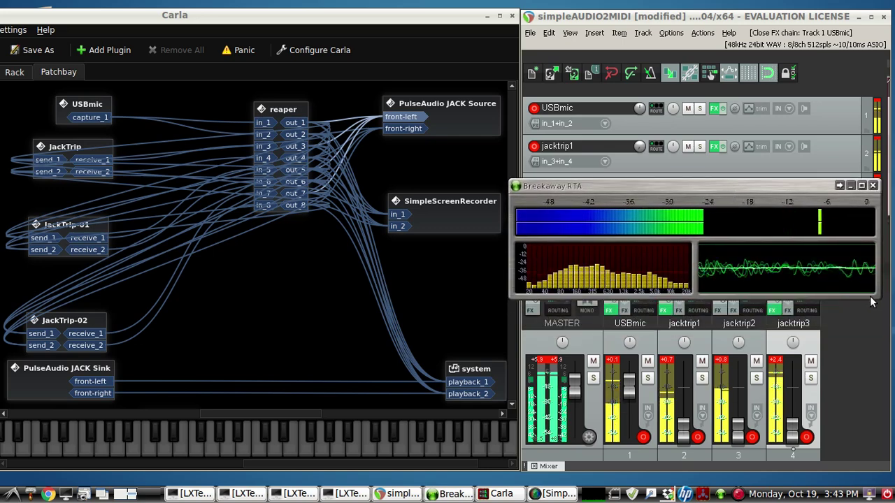
left_click_drag(871, 302, 803, 302)
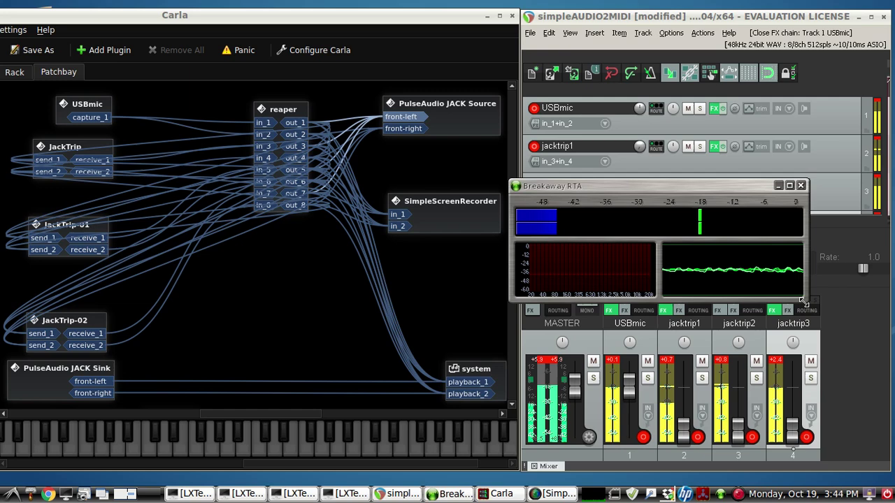
left_click_drag(705, 186, 728, 185)
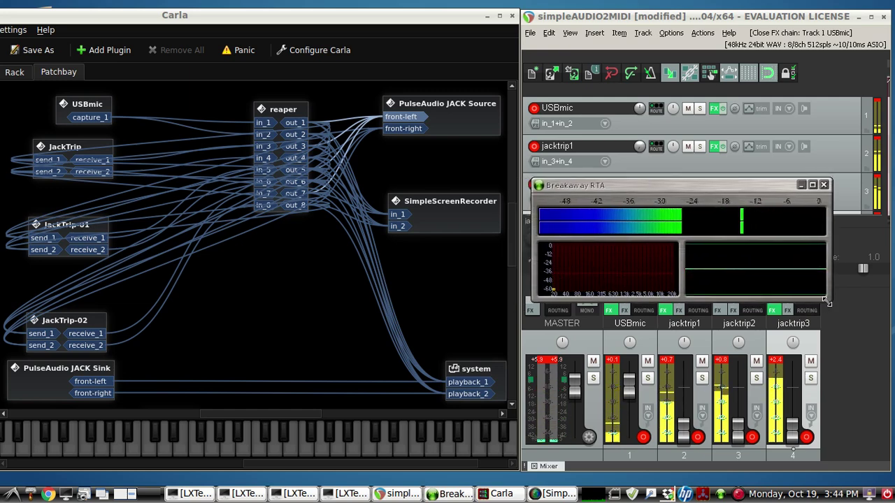
left_click_drag(825, 301, 691, 439)
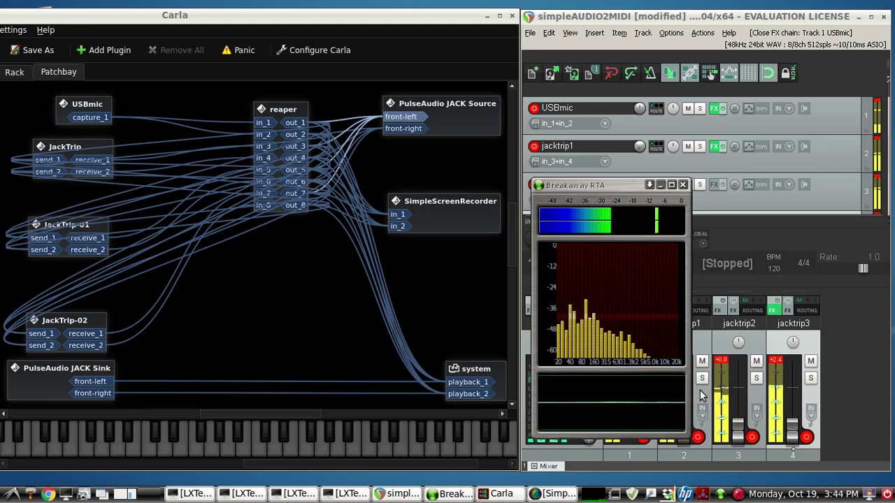
left_click_drag(614, 190, 782, 80)
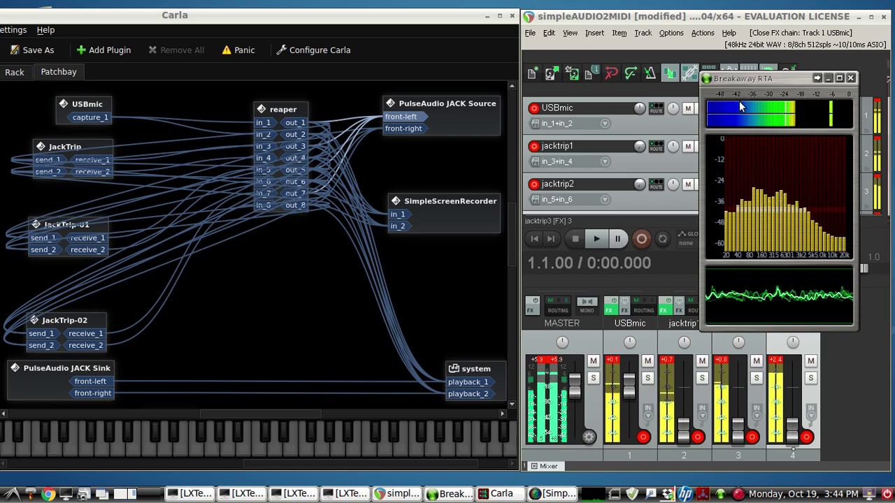
left_click_drag(433, 217, 434, 203)
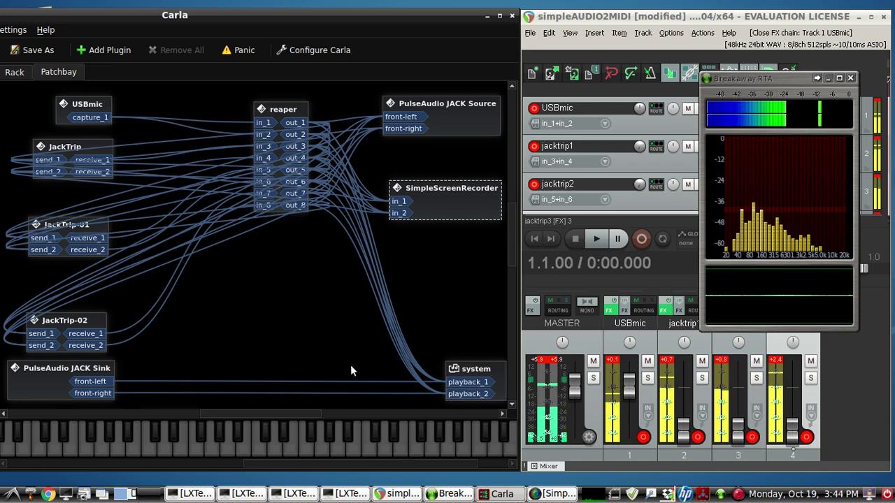
Open Cadence from the tray, move it up-left, and check its Tweaks tab before returning to System
left_click(704, 494)
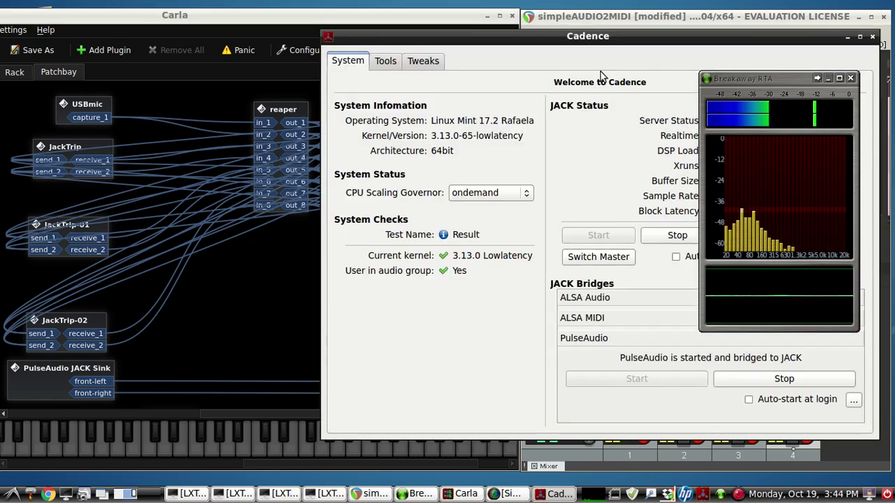
left_click_drag(599, 64, 307, 46)
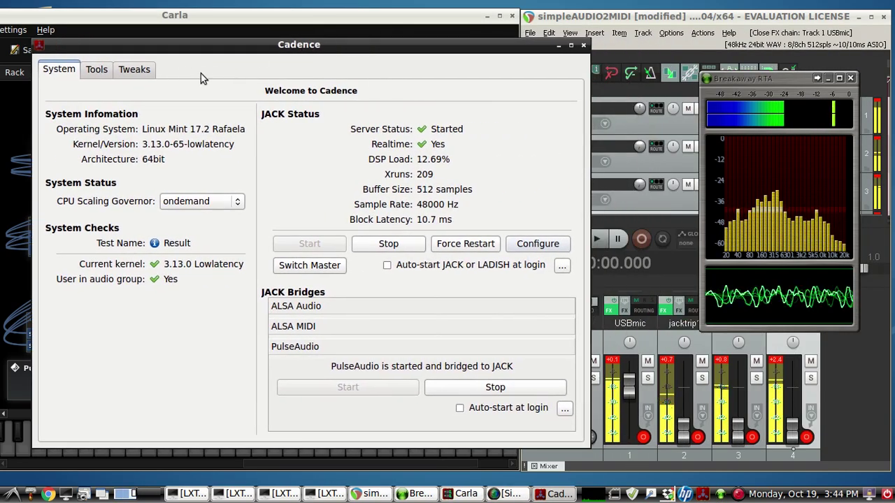
left_click(135, 70)
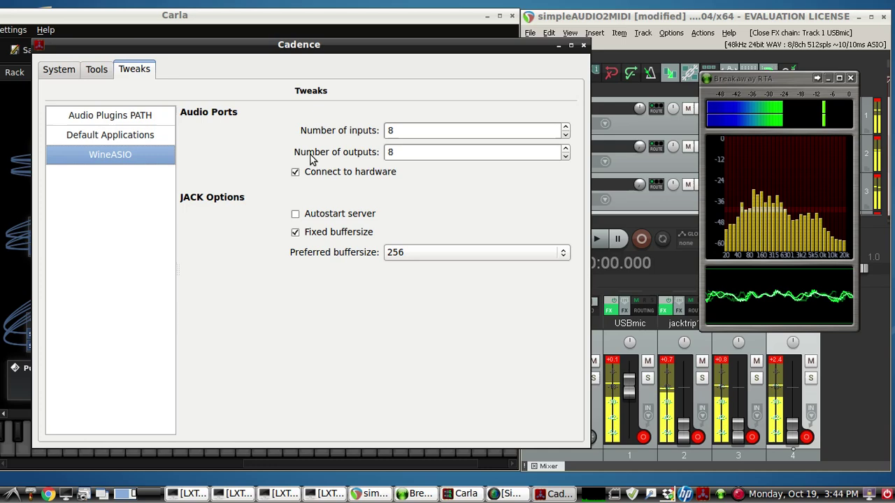
left_click(59, 72)
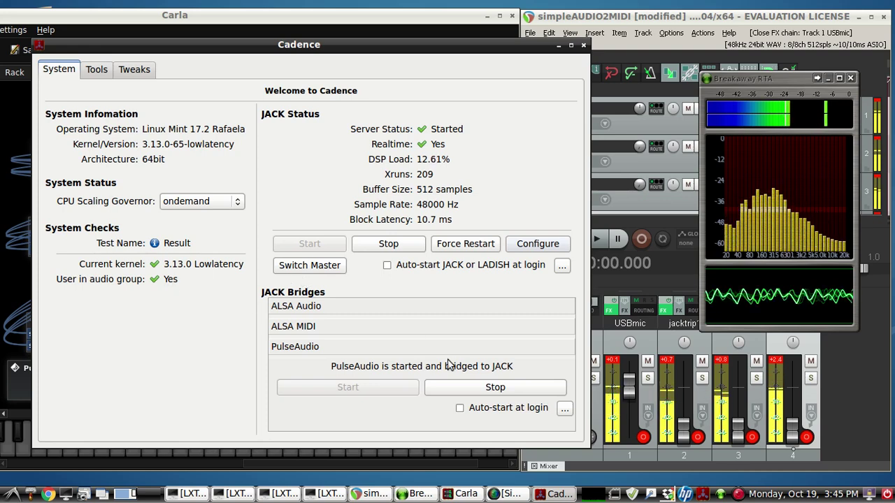
Inspect JACK's Buffer Size in Configure, keep 512, confirm, then browse Tools and return to System
left_click(530, 243)
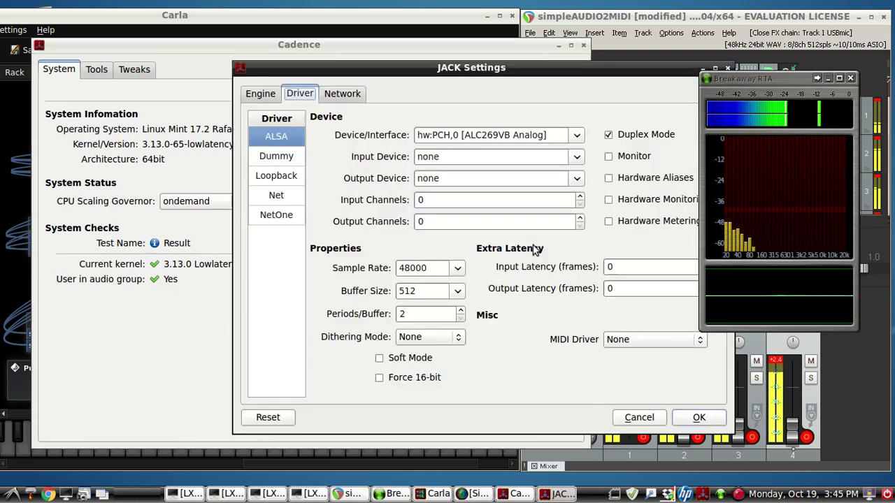
left_click(455, 292)
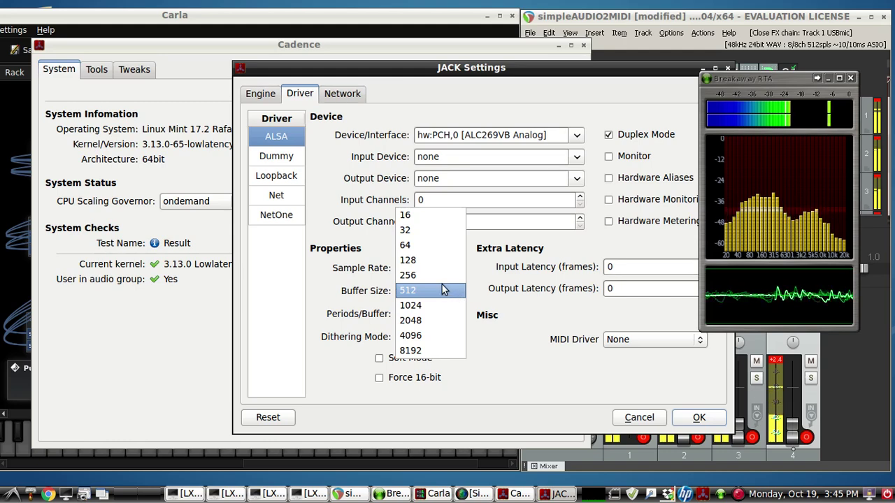
left_click(478, 299)
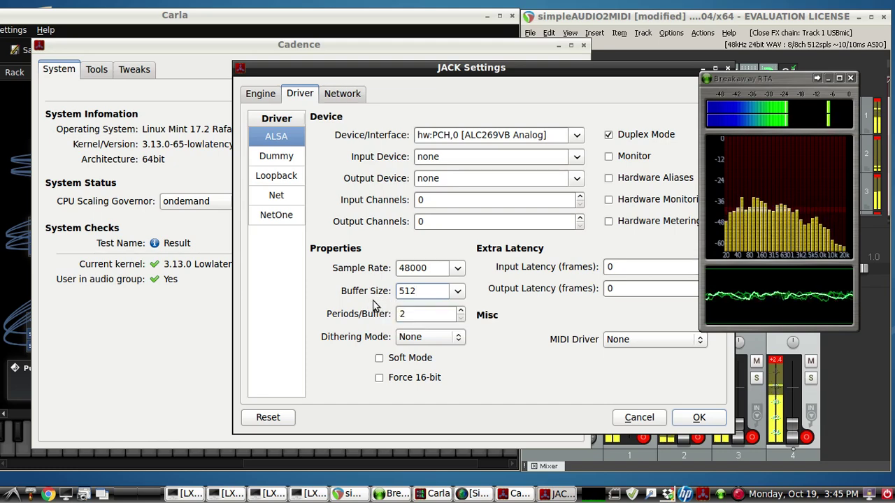
left_click(698, 419)
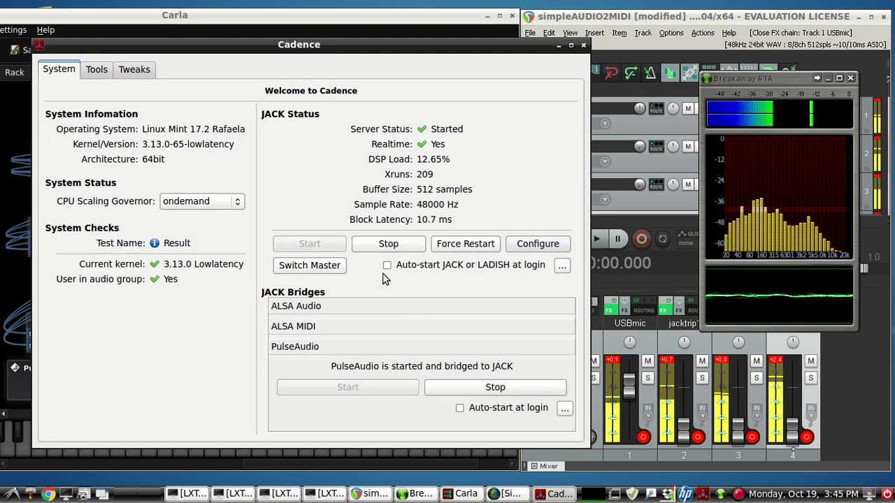
left_click(96, 69)
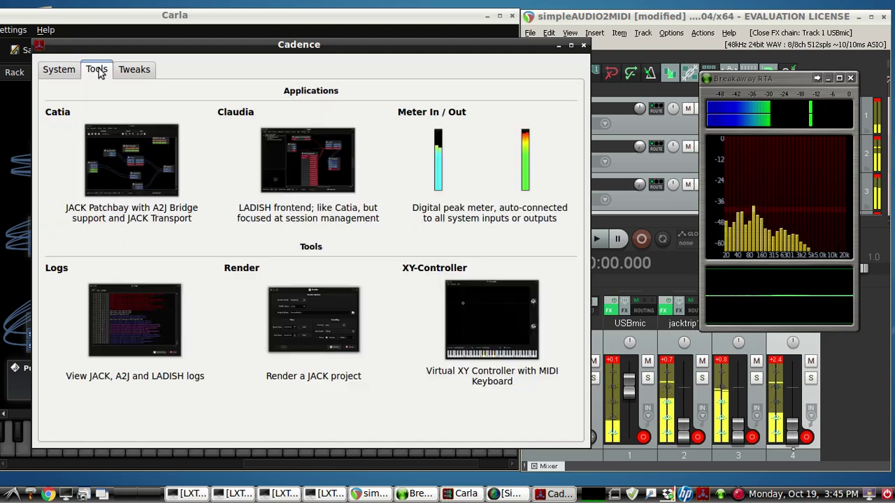
left_click(59, 70)
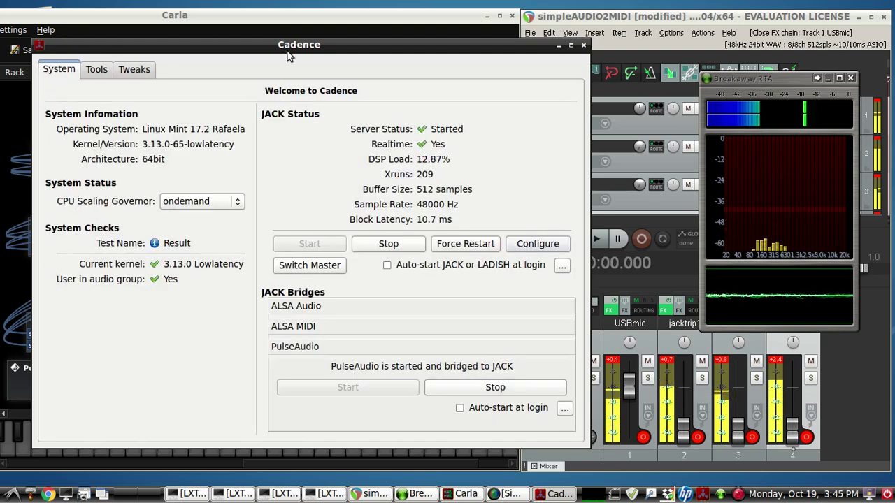
Close Cadence and nudge the JackTrip-02 node up in Carla's patchbay
left_click(584, 46)
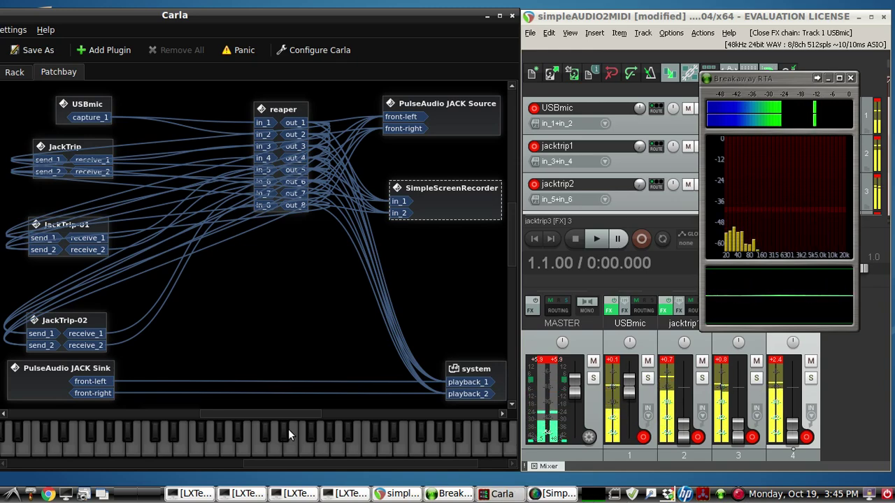
left_click_drag(82, 322, 79, 315)
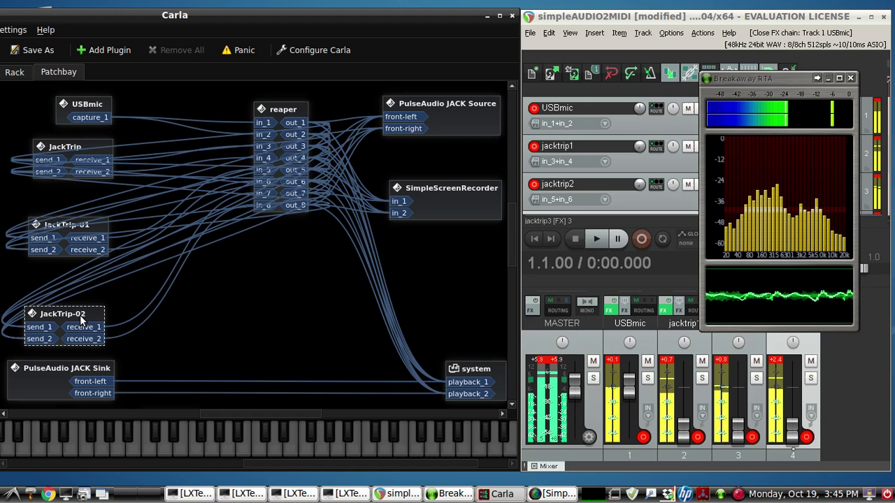
left_click(91, 224)
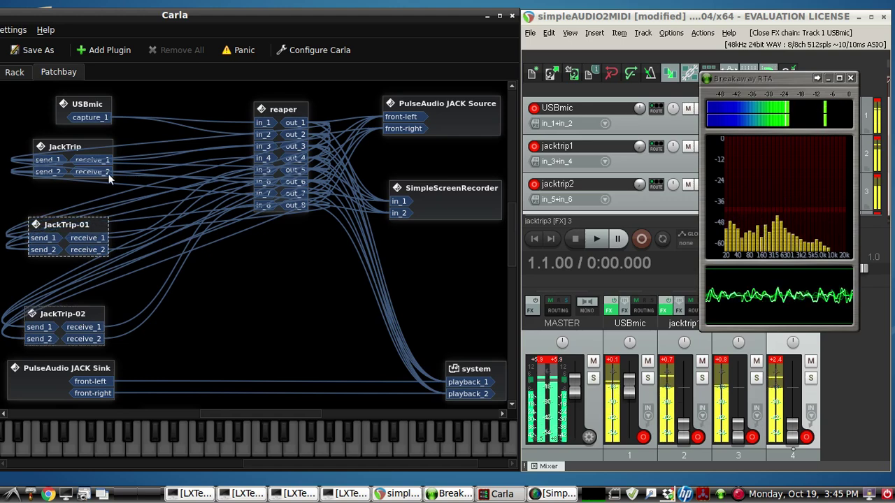
left_click(99, 149)
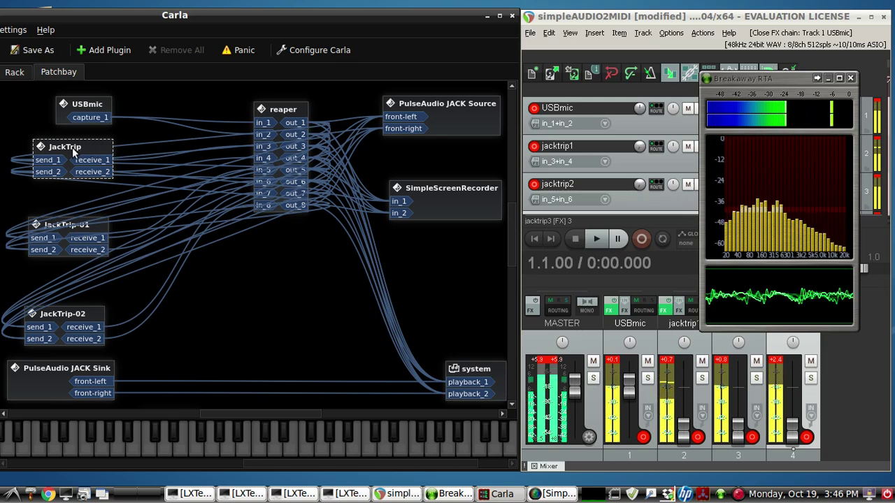
Raise the JackTrip-01 and JackTrip-02 nodes slightly, keeping their connections to reaper
left_click(92, 229)
left_click_drag(92, 317, 91, 306)
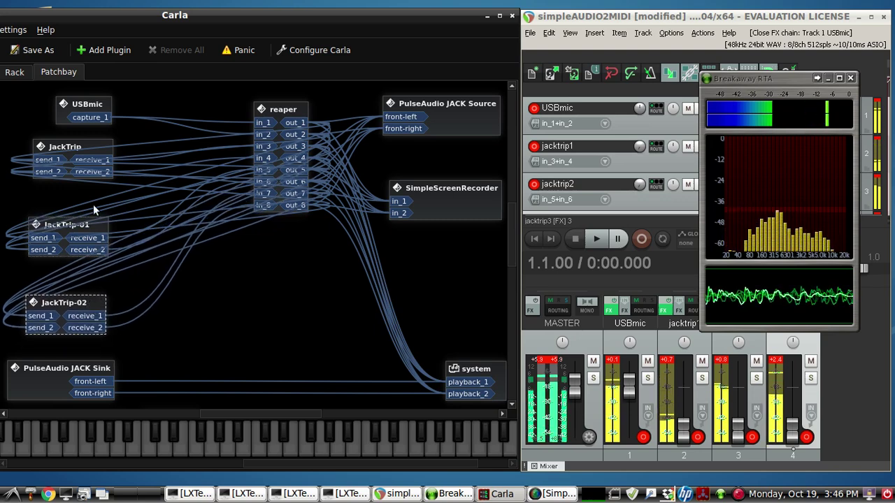
left_click(94, 149)
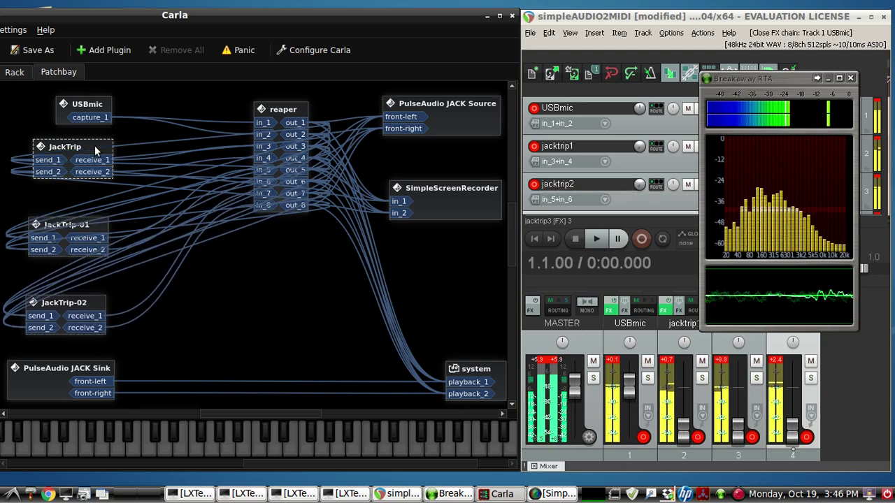
left_click_drag(98, 229, 99, 228)
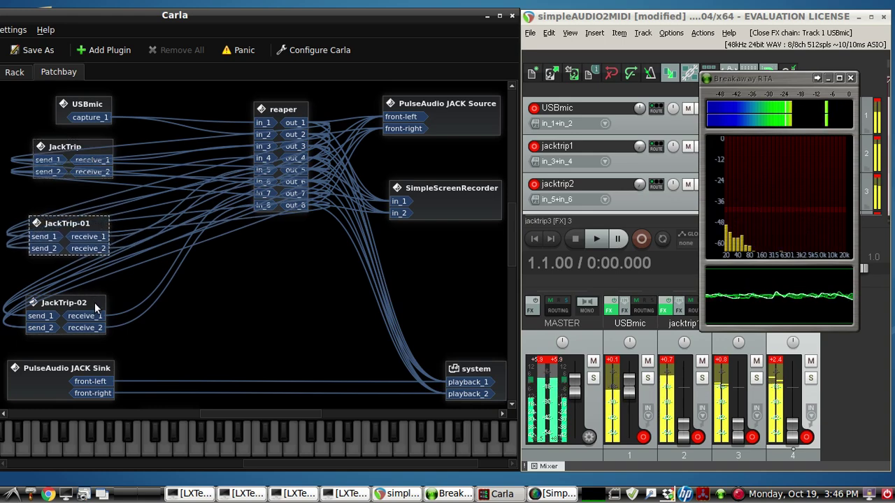
left_click_drag(91, 305, 92, 302)
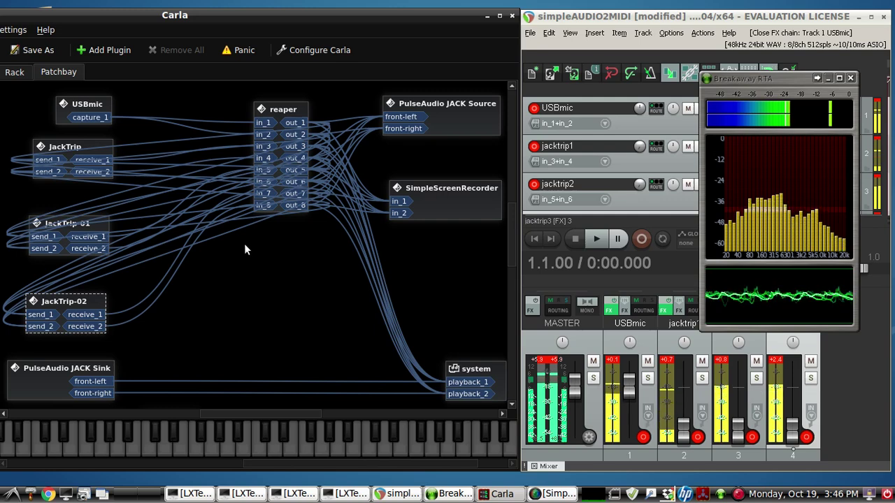